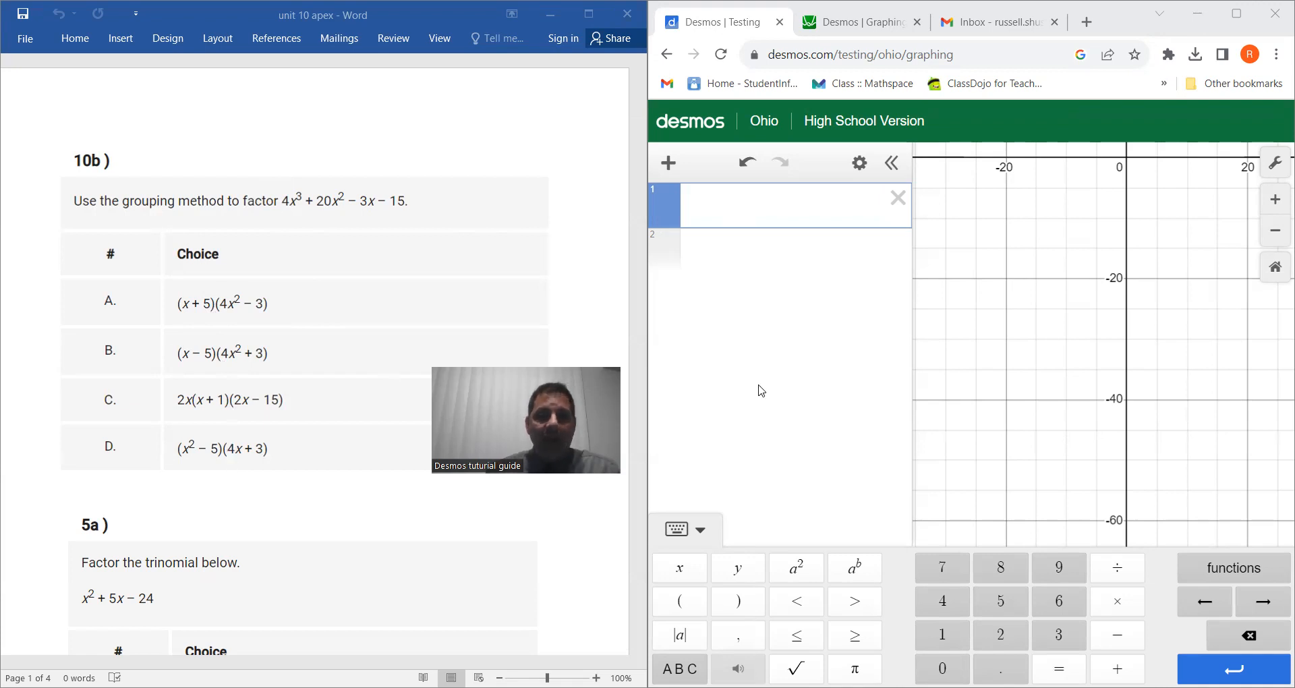
# Enter the cubic 4x^3 + 20x^2 − 3x − 15 as the first expression.
pyautogui.click(942, 608)
pyautogui.click(702, 570)
pyautogui.click(853, 568)
pyautogui.click(1071, 637)
pyautogui.click(1268, 601)
pyautogui.click(1118, 668)
pyautogui.click(1001, 635)
pyautogui.click(942, 668)
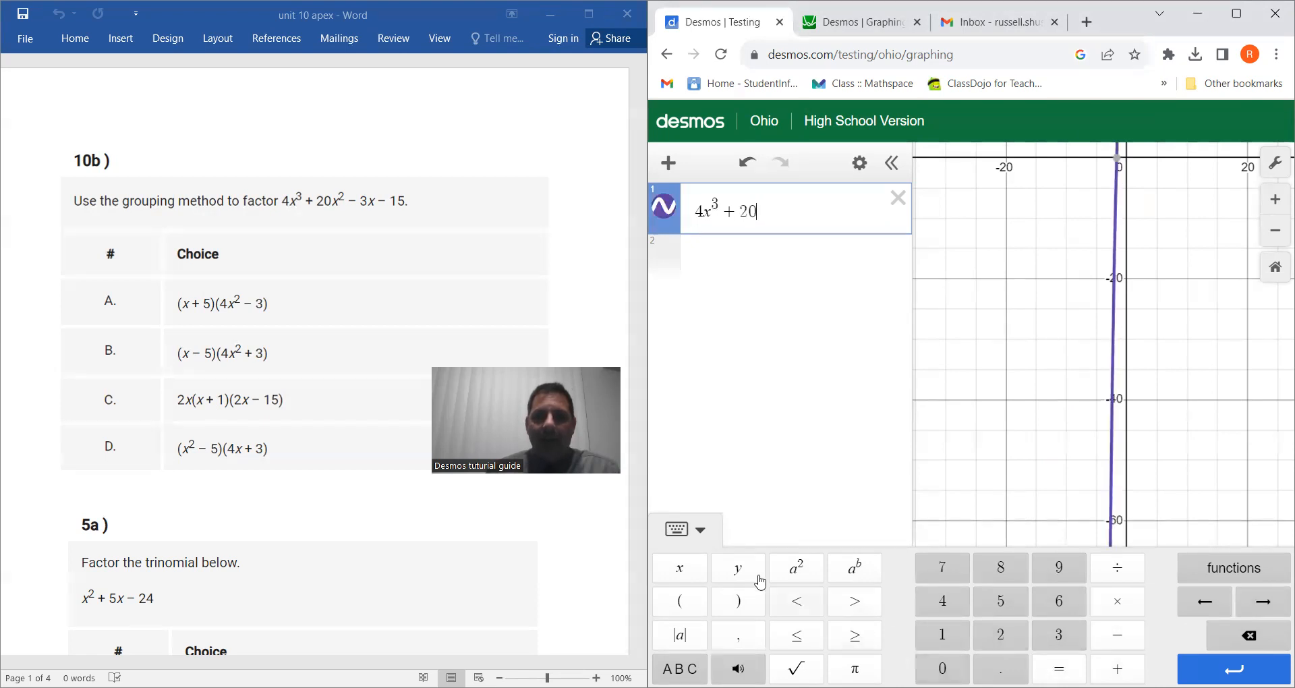
pyautogui.click(680, 568)
pyautogui.click(805, 571)
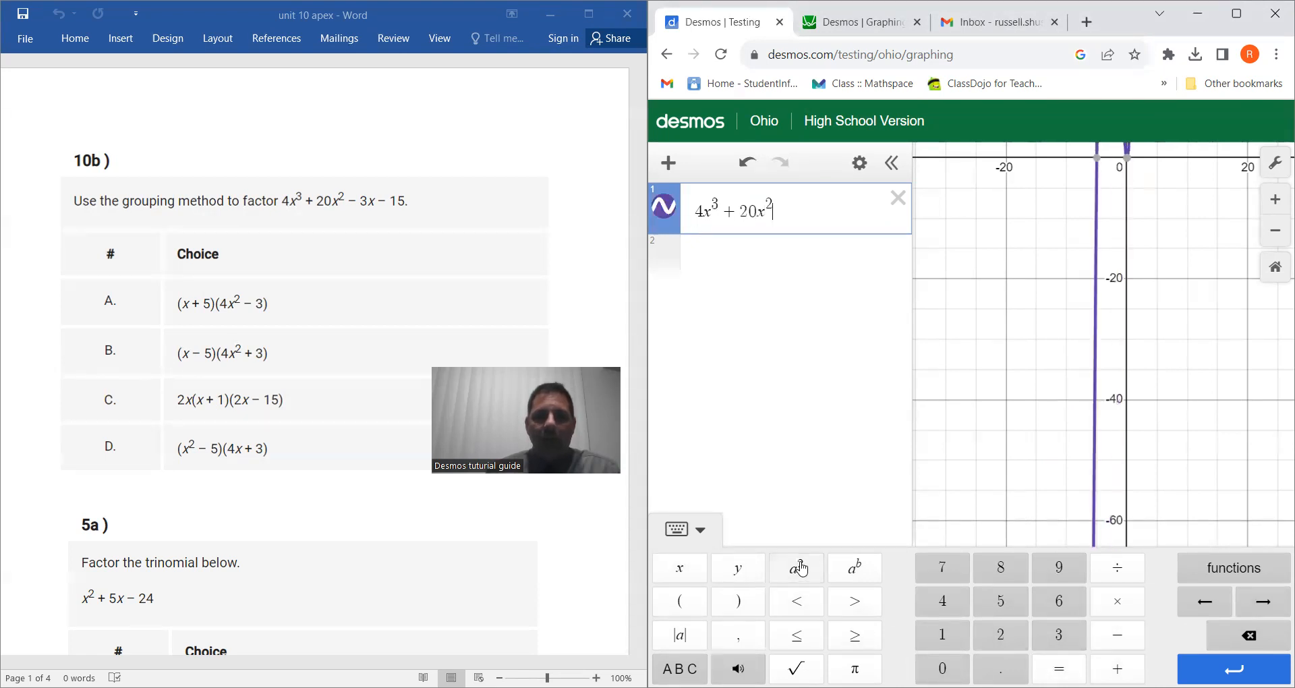
pyautogui.click(1117, 635)
pyautogui.click(1062, 635)
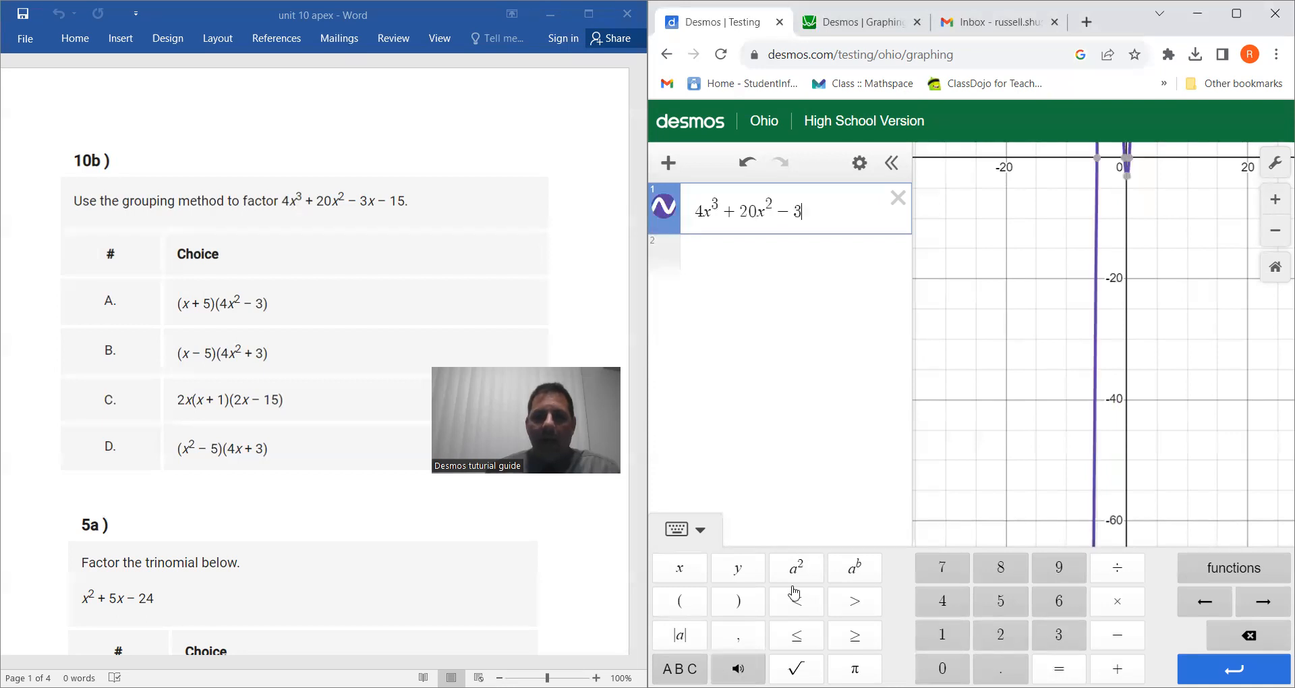
pyautogui.click(678, 568)
pyautogui.click(1110, 638)
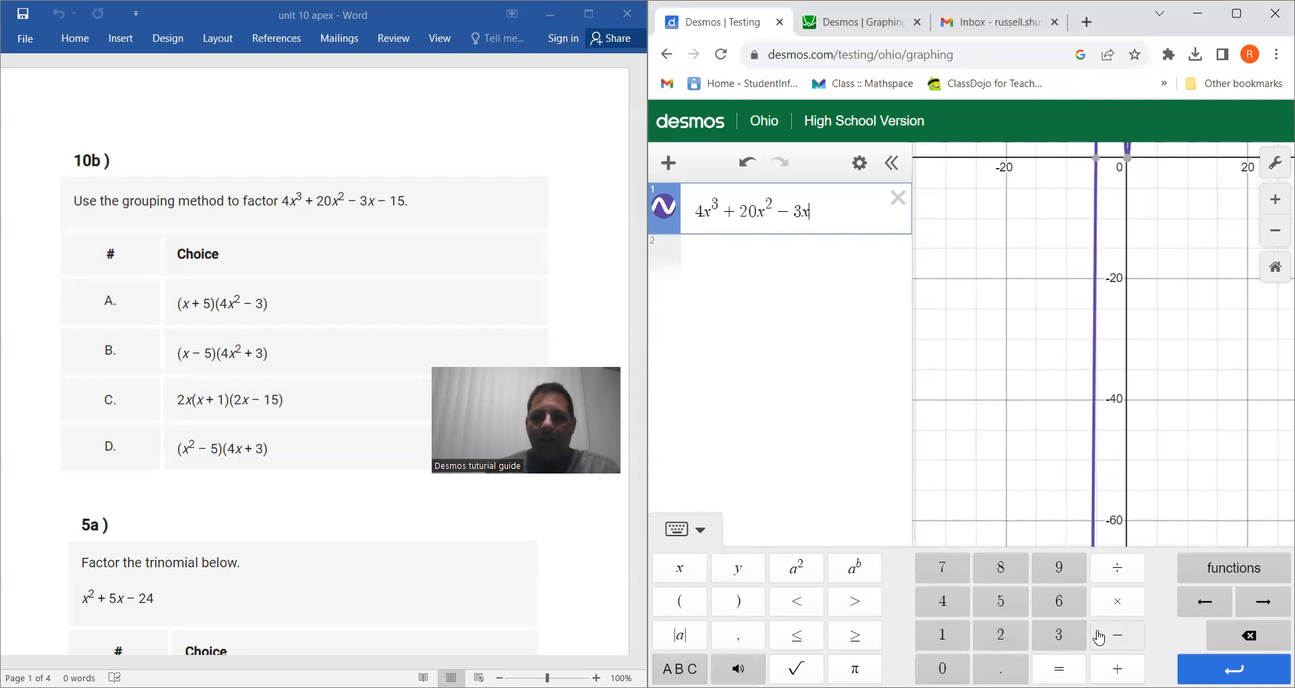
pyautogui.click(944, 635)
pyautogui.click(1003, 602)
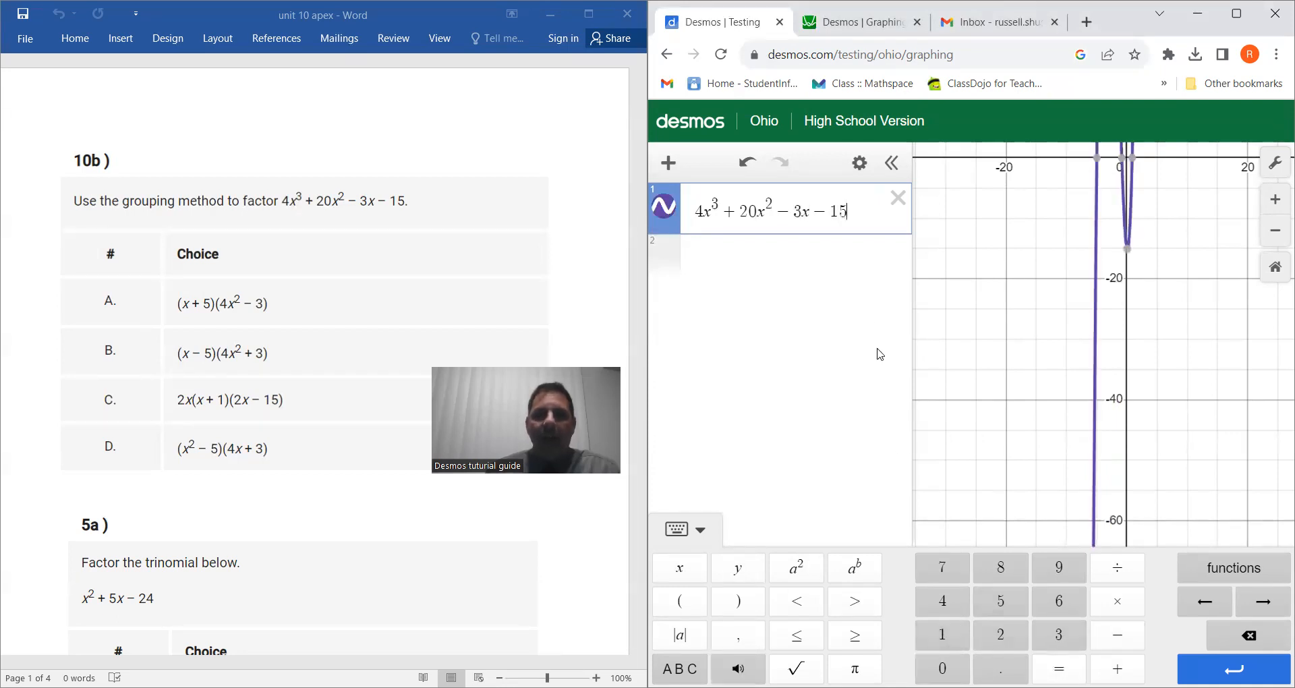
# Add answer choice A, (x + 5)(4x^2 − 3), as a second expression.
pyautogui.click(756, 256)
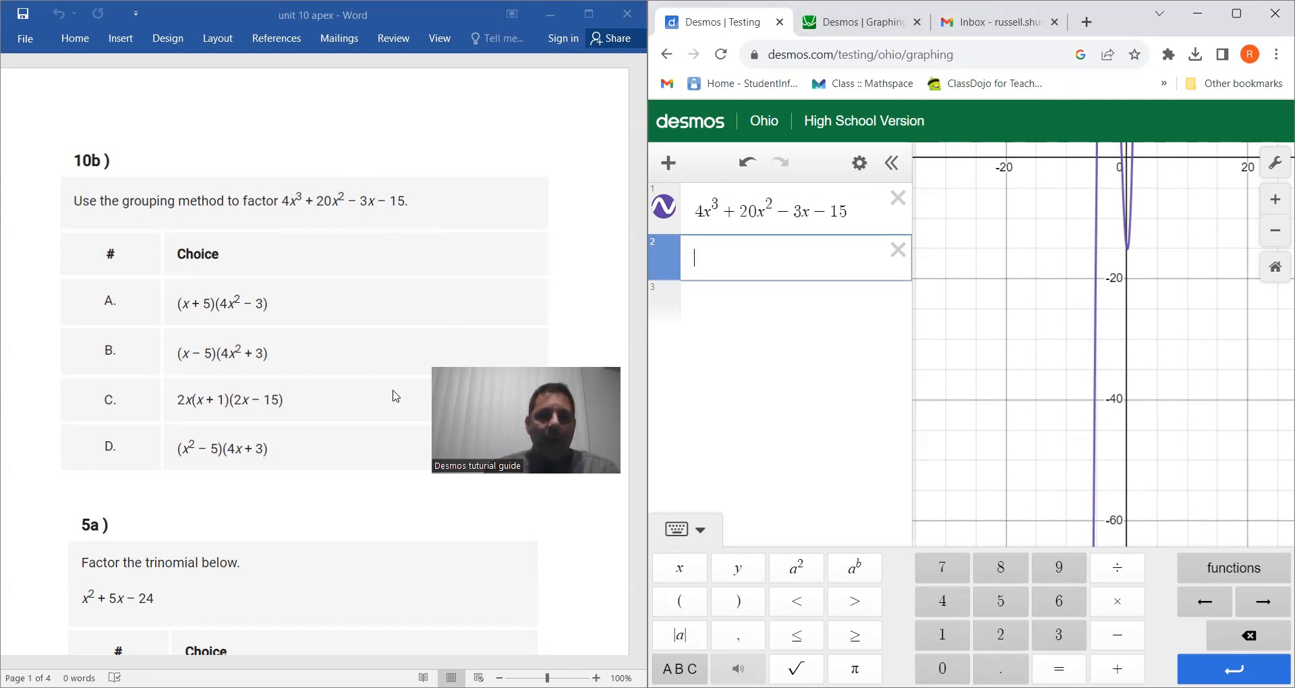
pyautogui.click(678, 602)
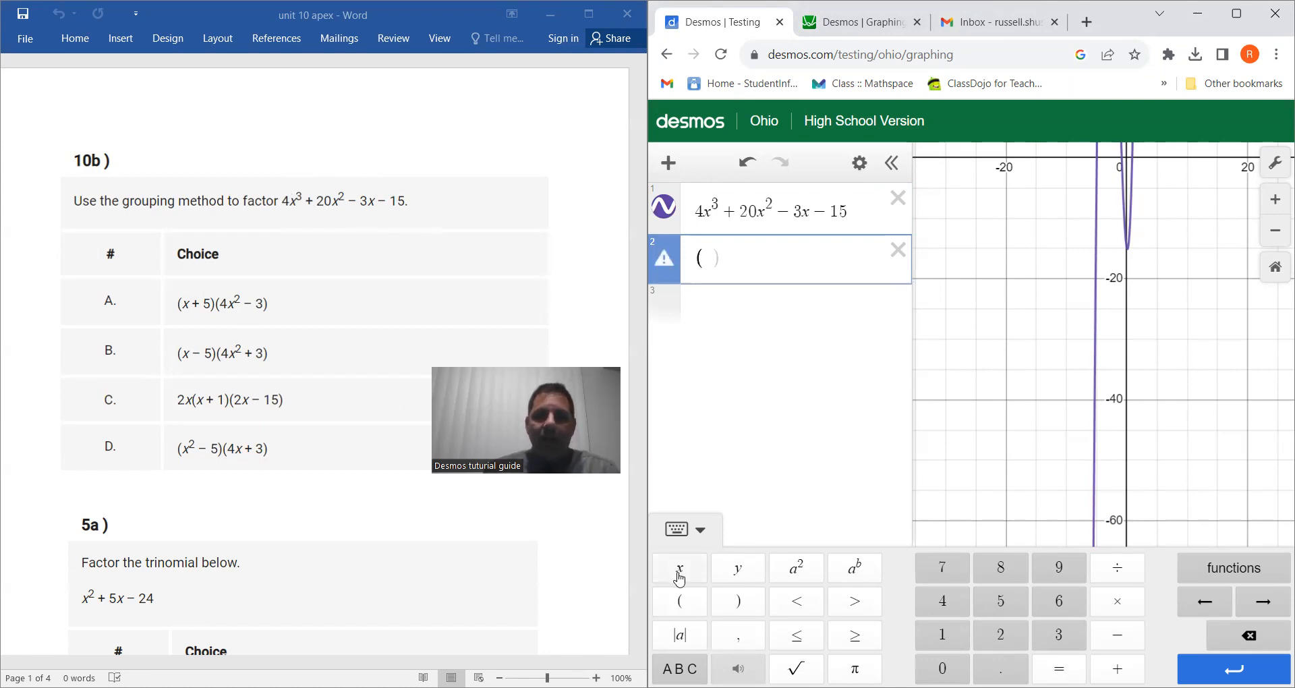
pyautogui.click(697, 575)
pyautogui.click(1117, 668)
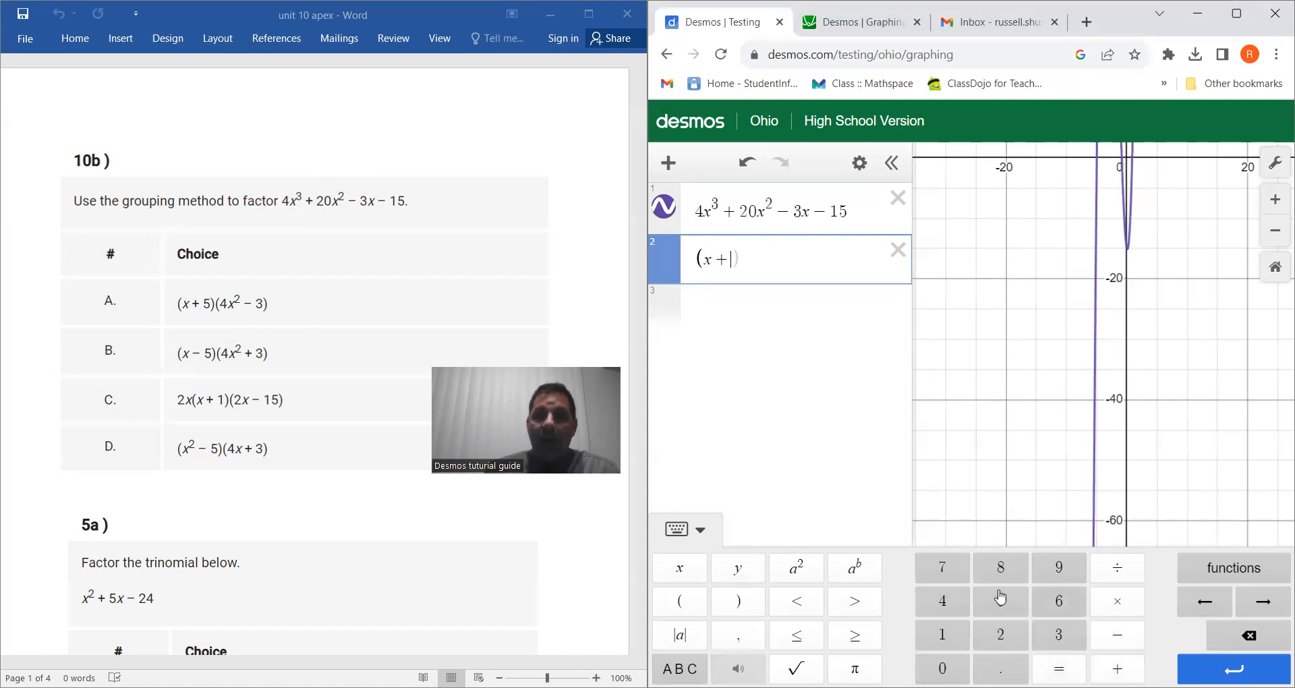
pyautogui.click(1001, 605)
pyautogui.click(739, 601)
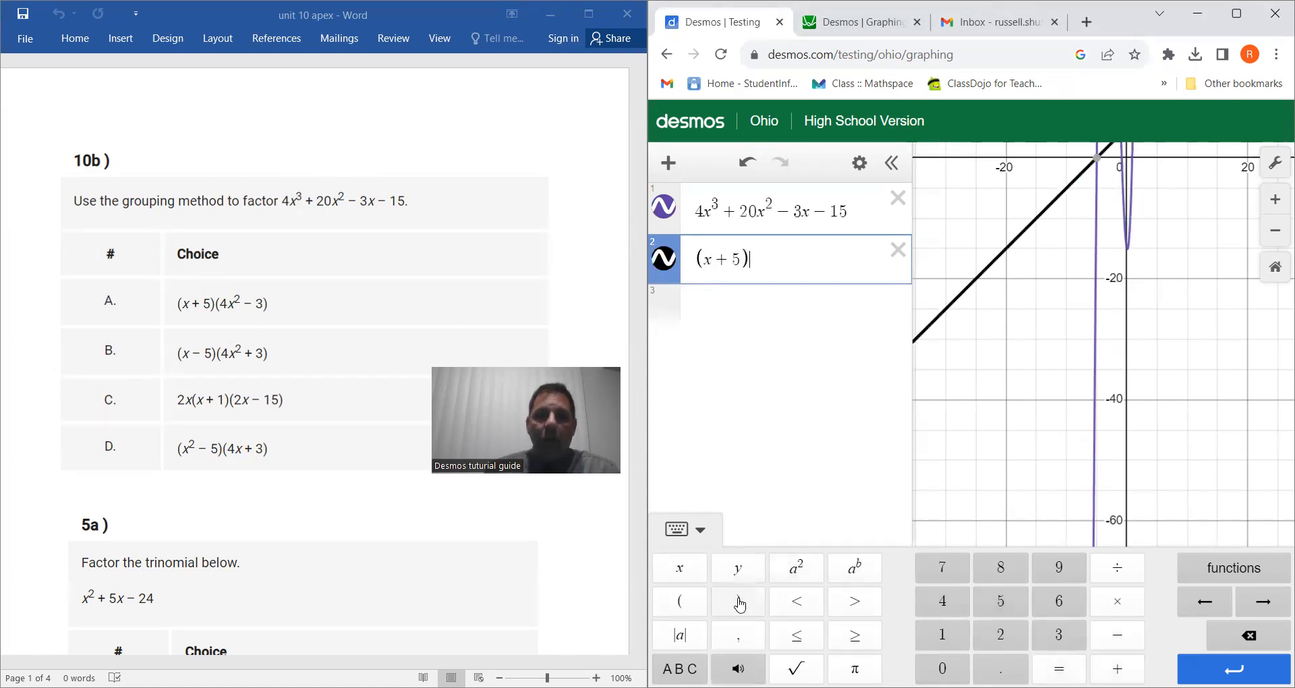
pyautogui.click(682, 605)
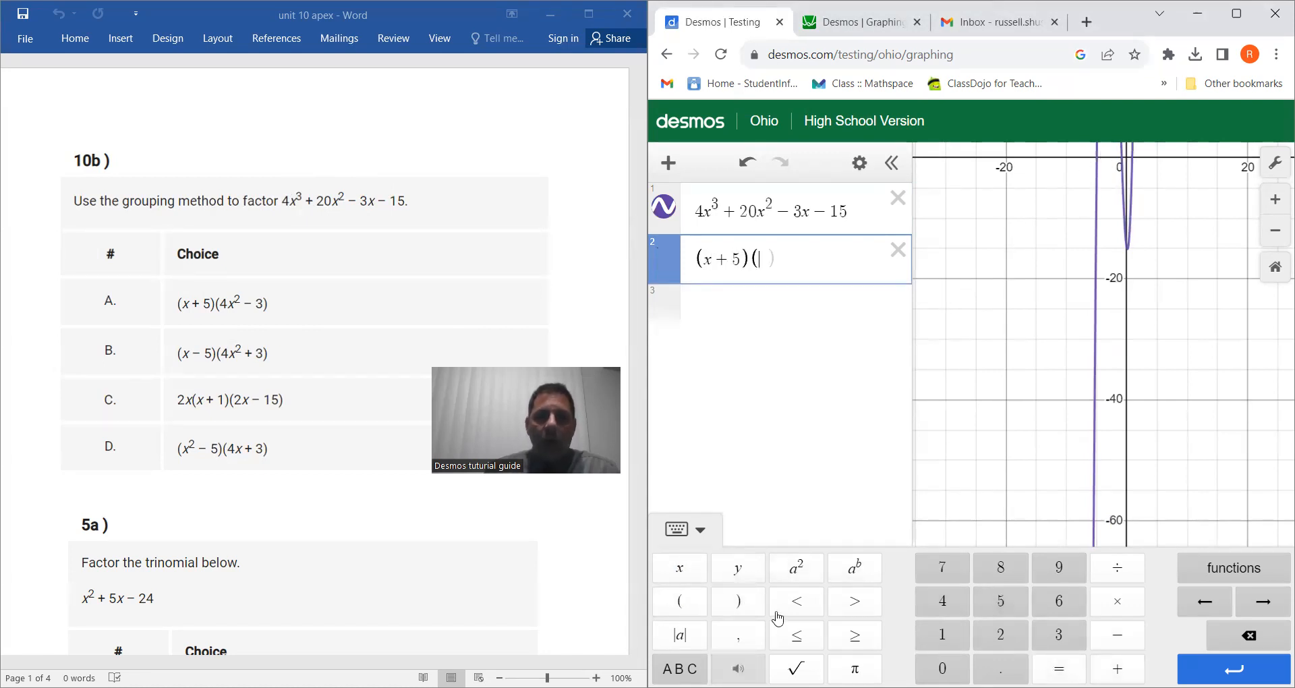
pyautogui.click(957, 605)
pyautogui.click(682, 574)
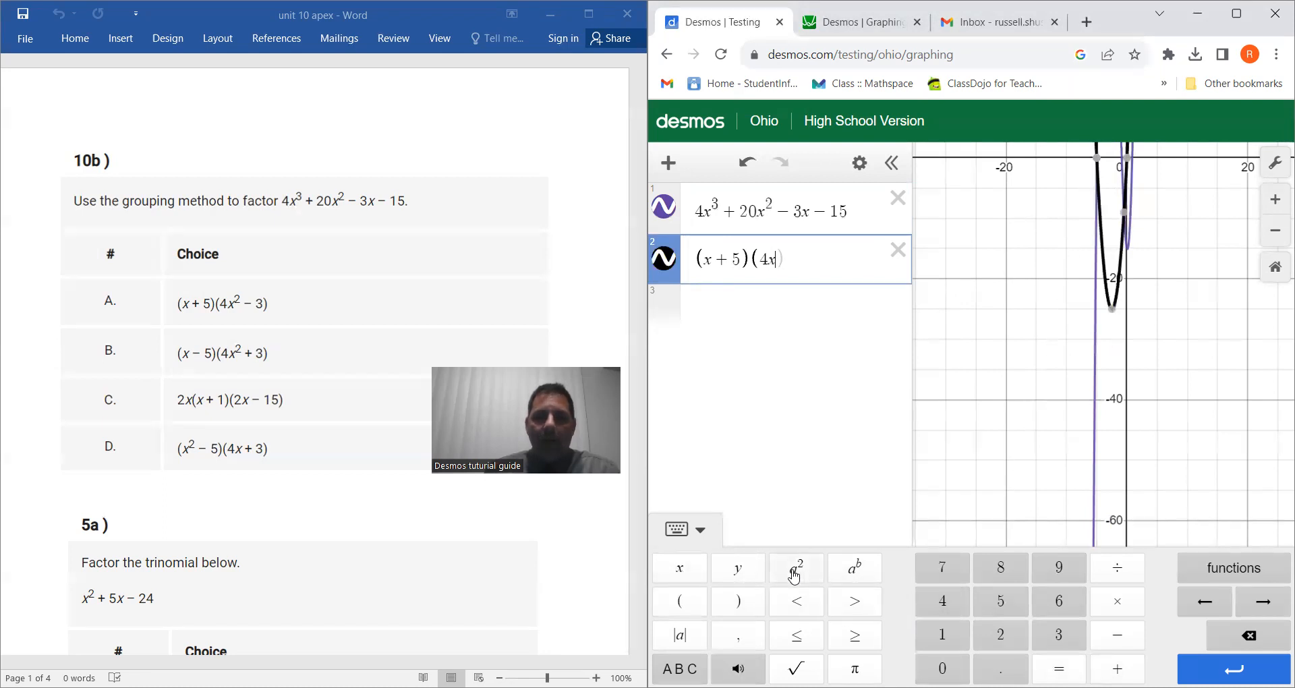
pyautogui.click(797, 568)
pyautogui.click(1114, 635)
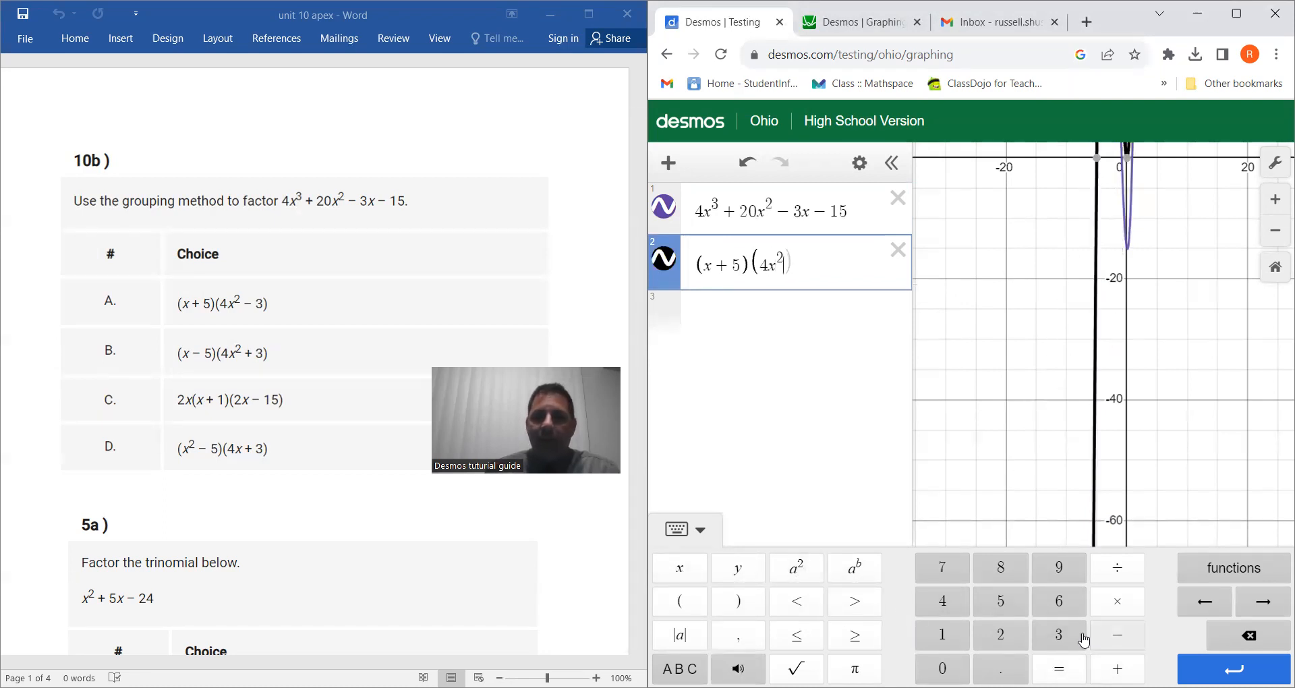
pyautogui.click(1067, 643)
pyautogui.click(739, 601)
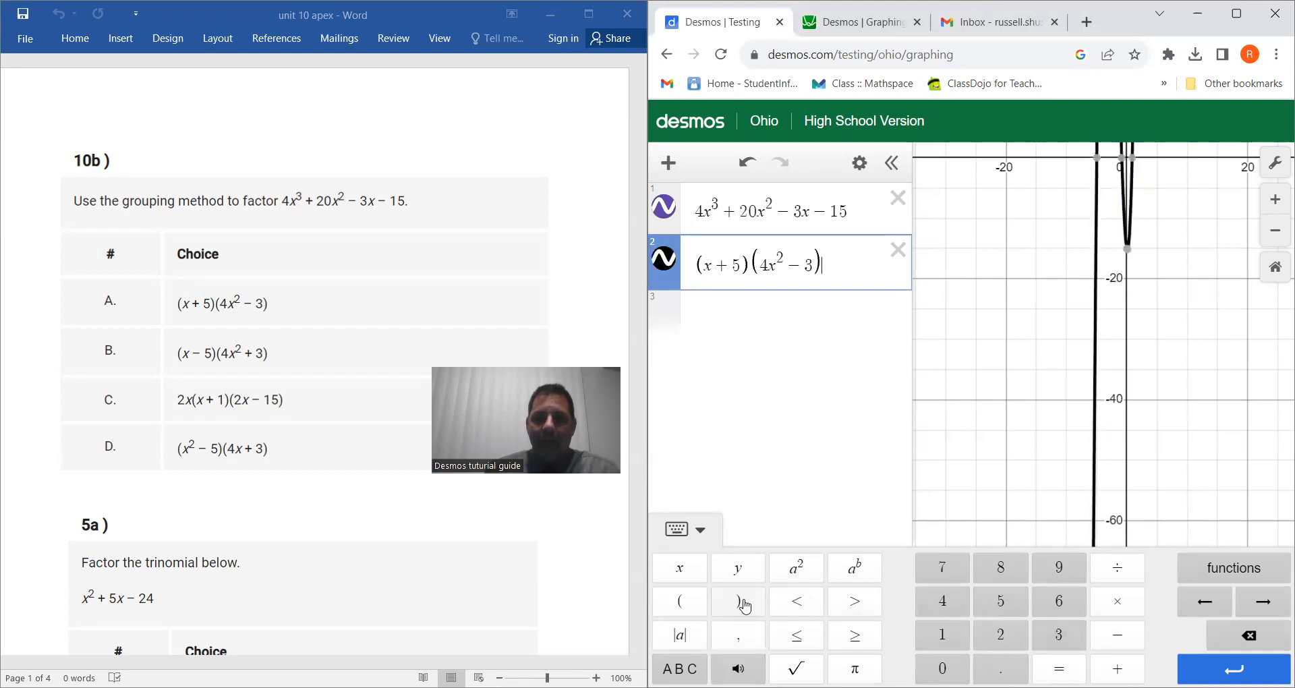
# Compare the graphs of the two expressions and bring problem 5a into view in the document.
pyautogui.moveTo(1031, 265); pyautogui.dragTo(998, 483)
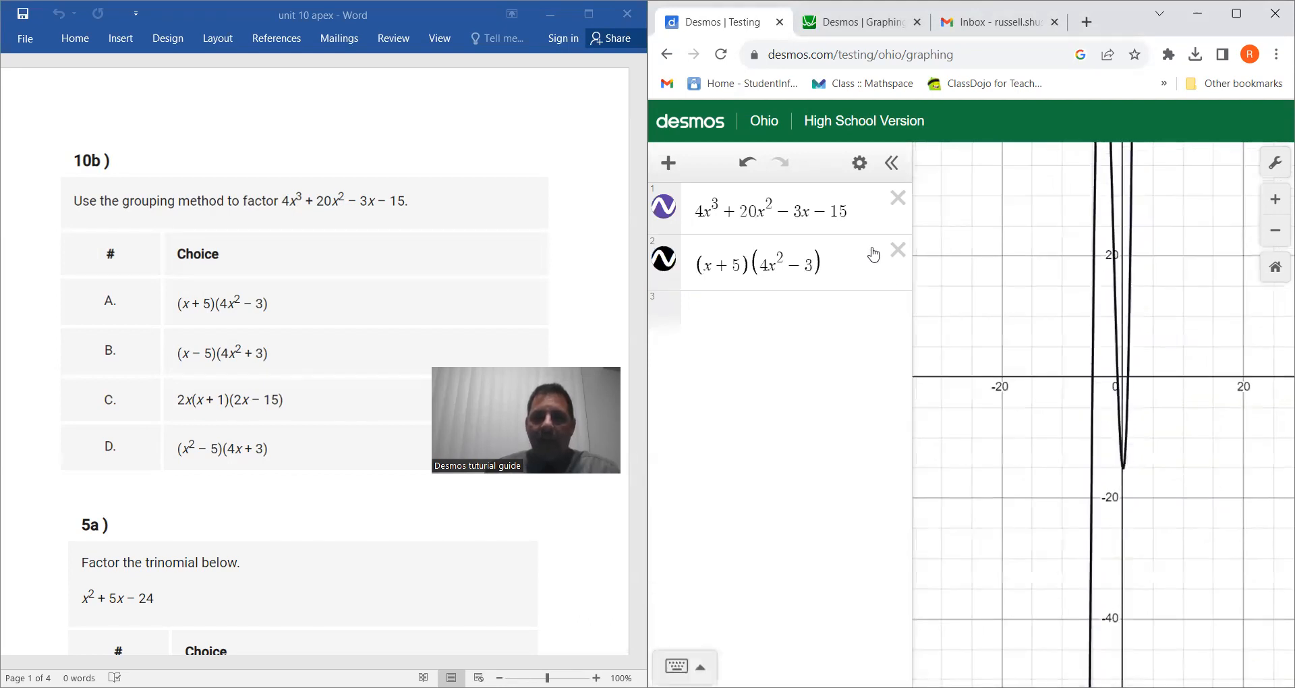
pyautogui.click(872, 216)
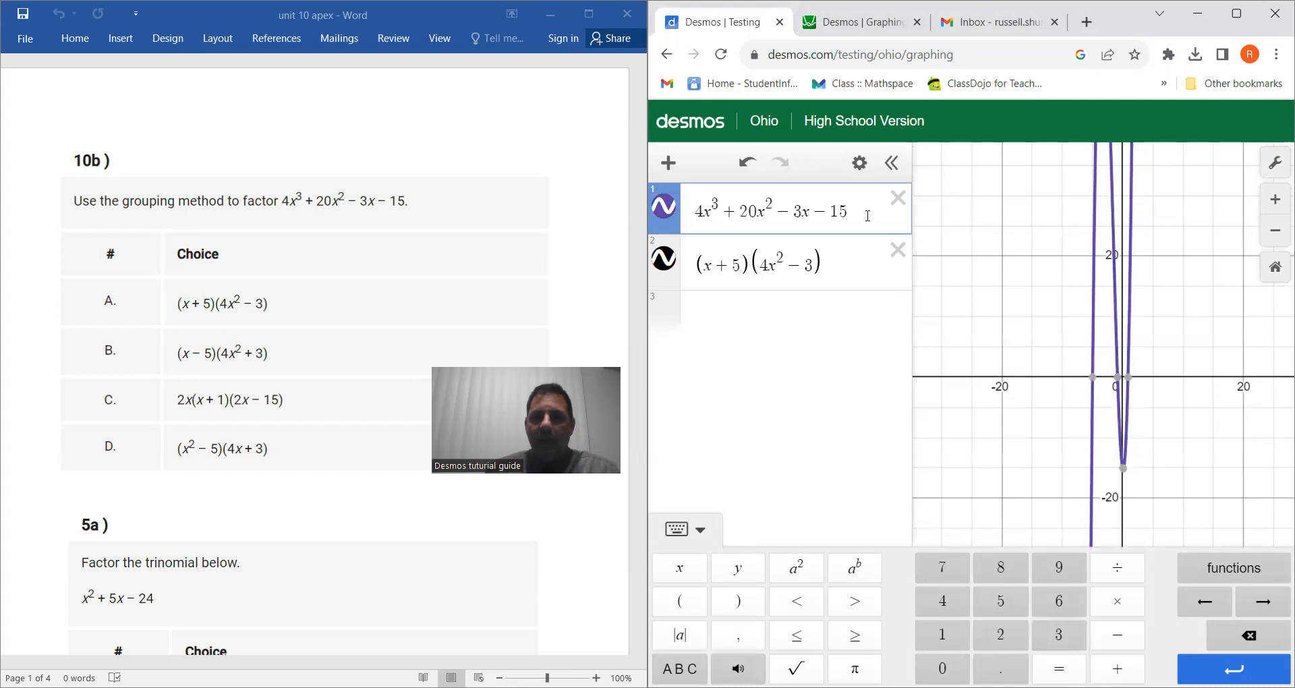
pyautogui.click(850, 277)
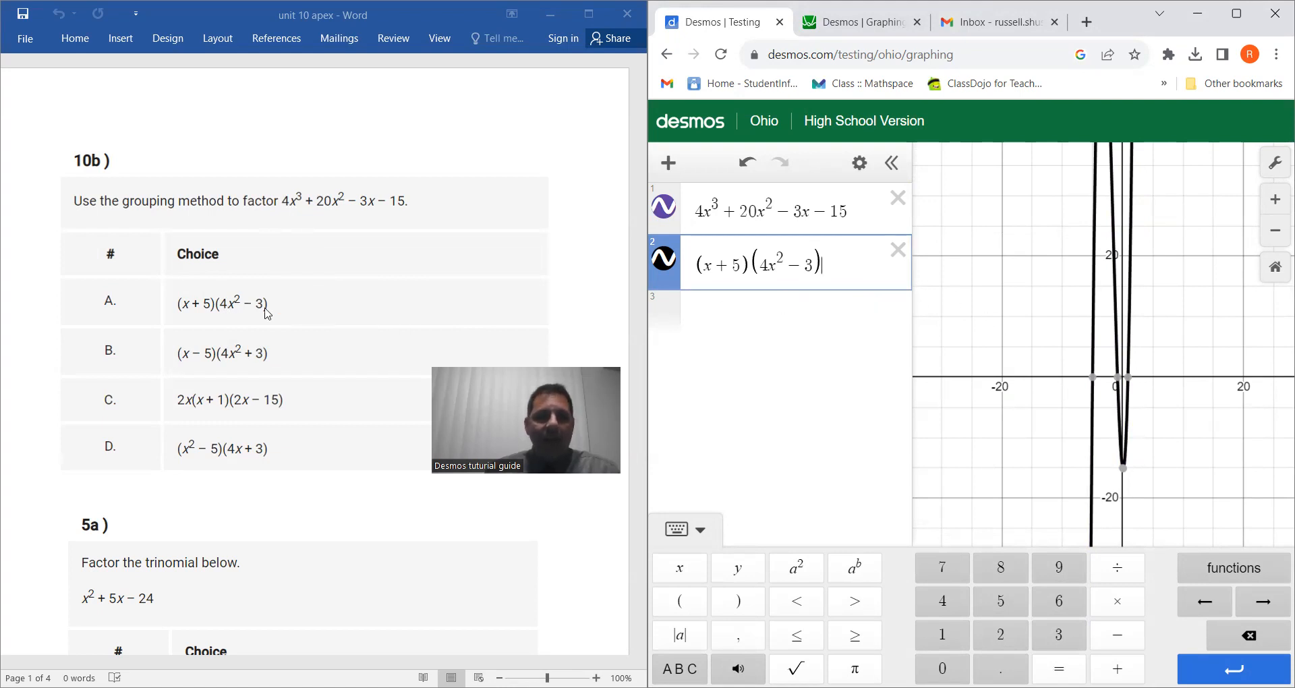
pyautogui.scroll(-5, 378, 329)
pyautogui.scroll(-2, 377, 329)
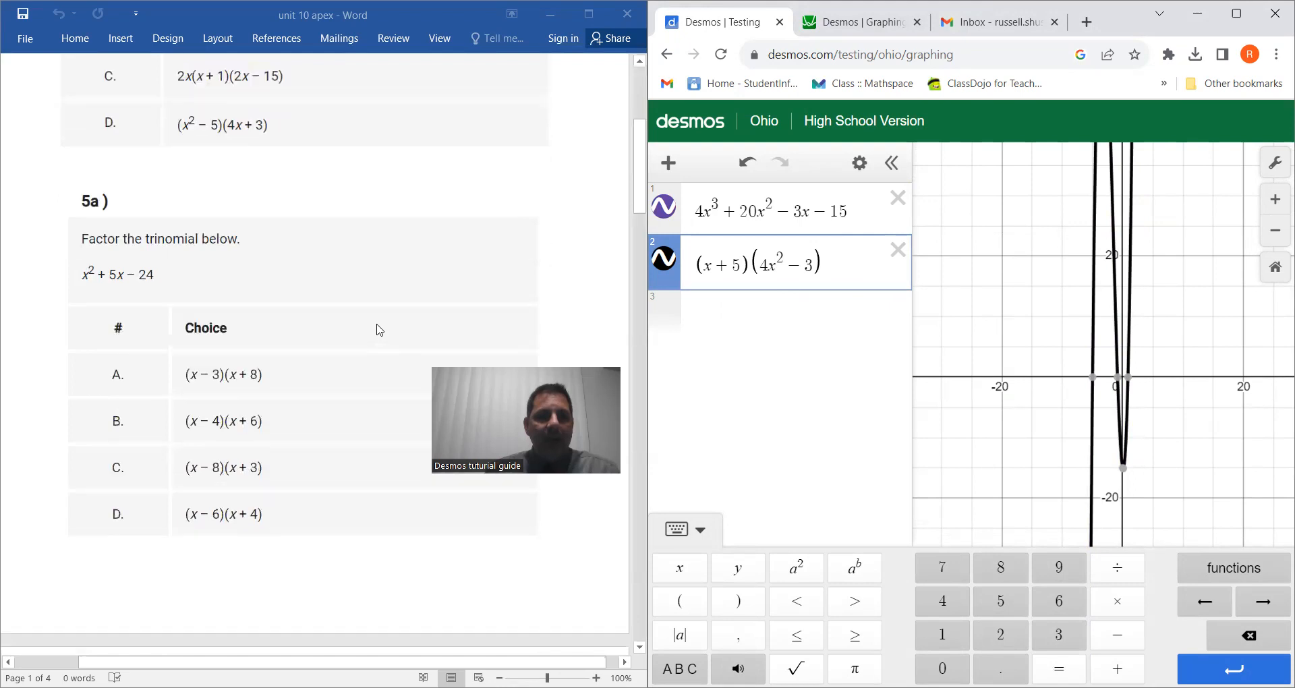
# Delete both expressions and enter the trinomial x^2 + 5x − 24 as a new first expression.
pyautogui.click(897, 250)
pyautogui.click(897, 198)
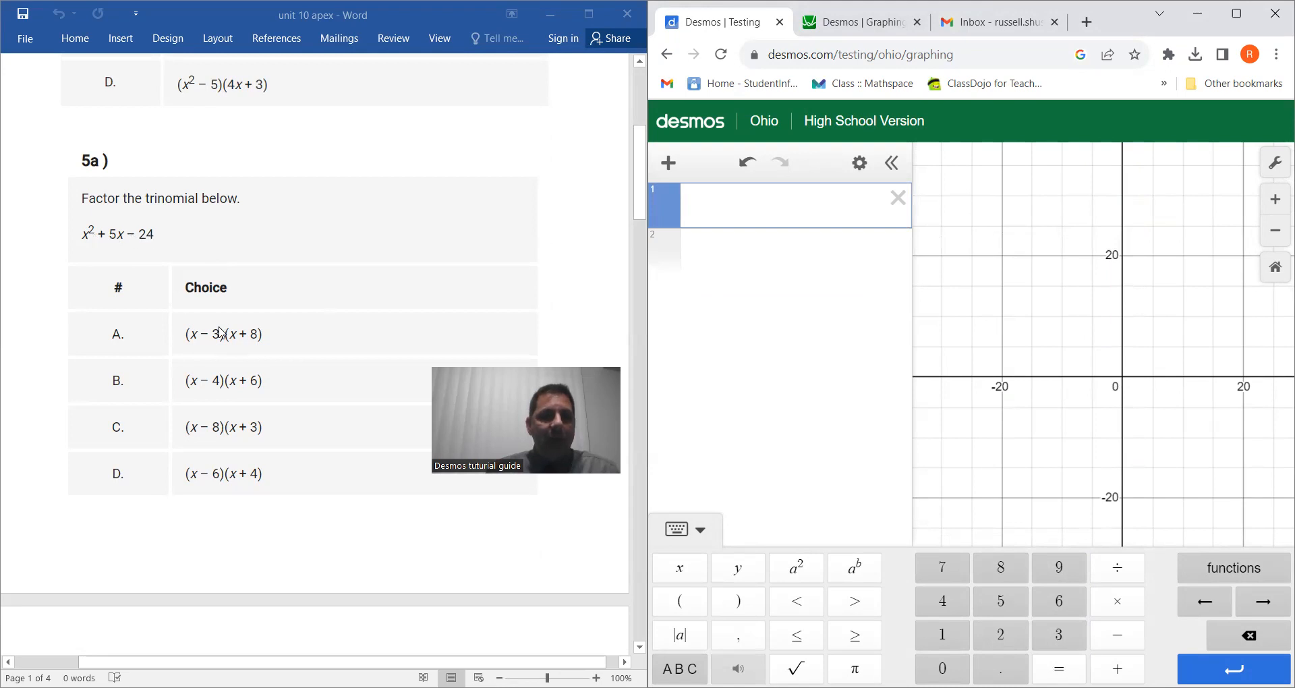
pyautogui.click(678, 572)
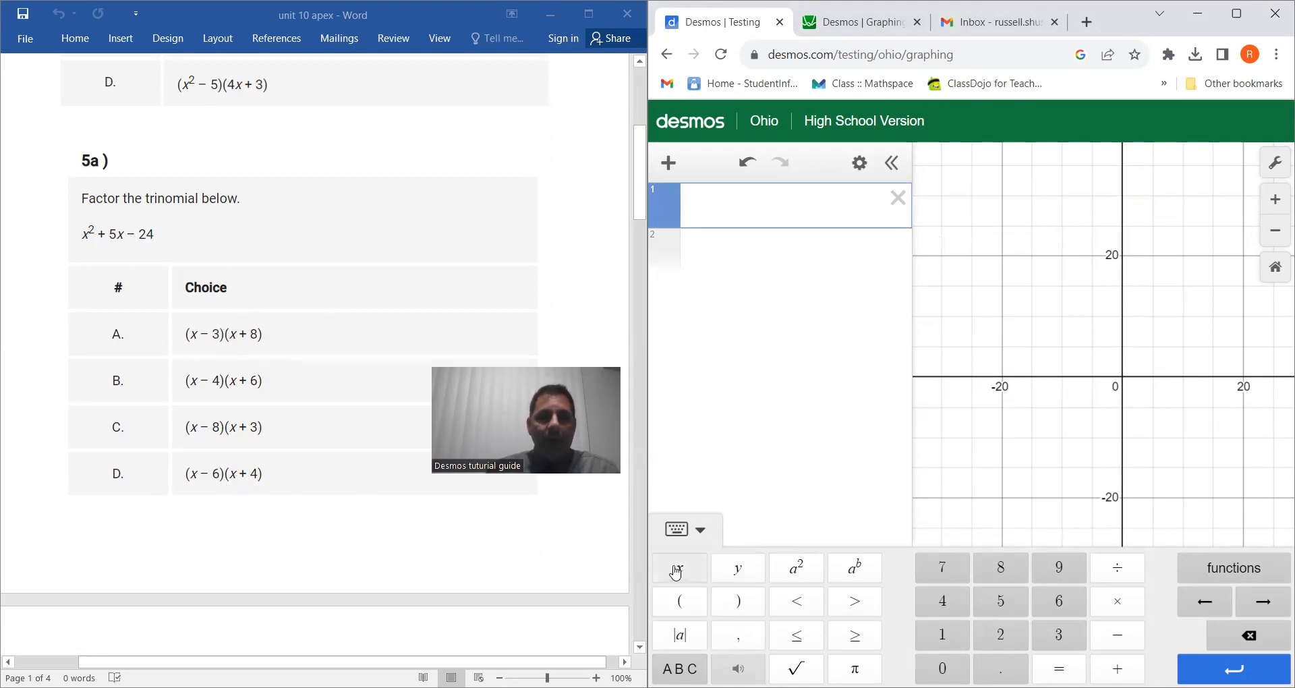
pyautogui.click(811, 573)
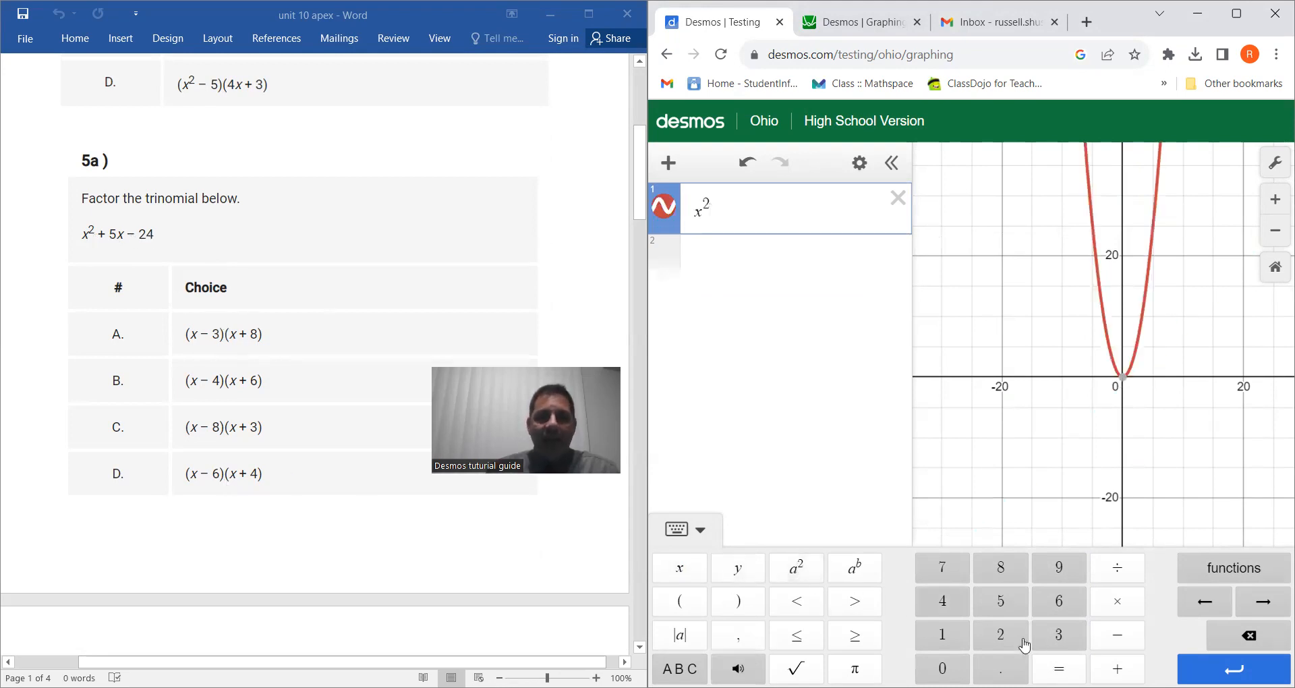
pyautogui.click(1117, 668)
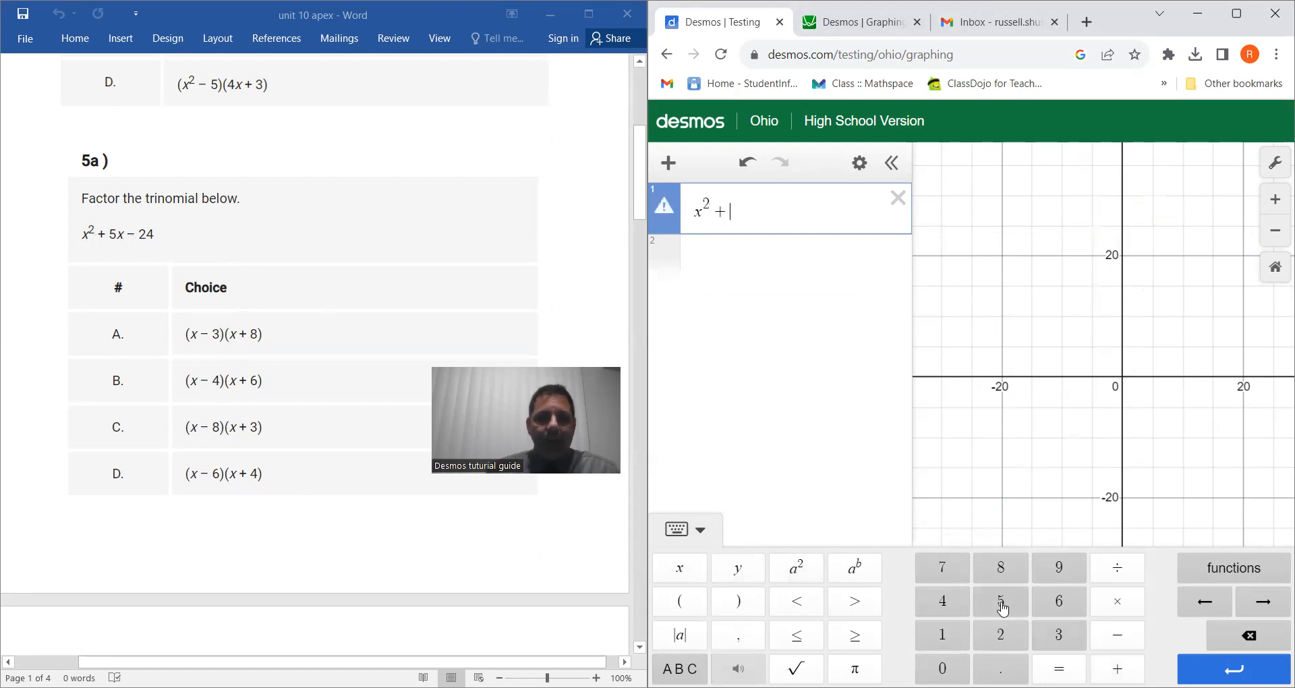
pyautogui.click(1000, 601)
pyautogui.click(680, 570)
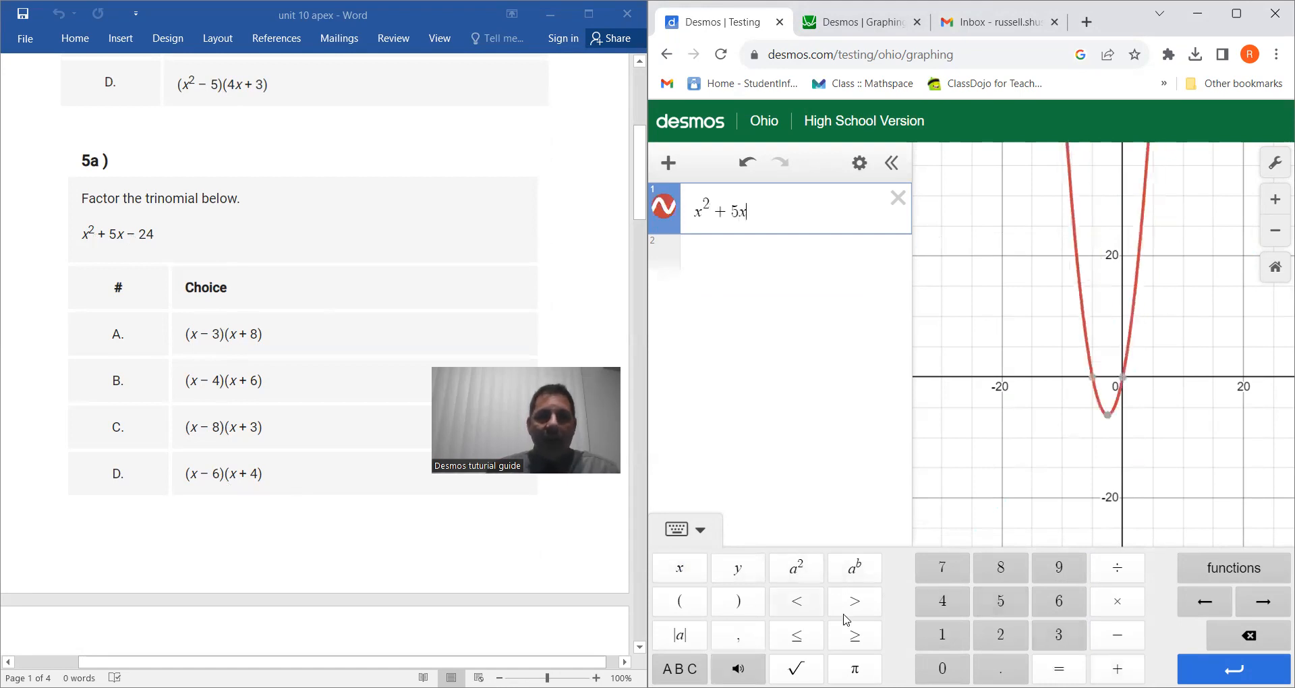
pyautogui.click(1117, 635)
pyautogui.click(1020, 643)
pyautogui.click(945, 602)
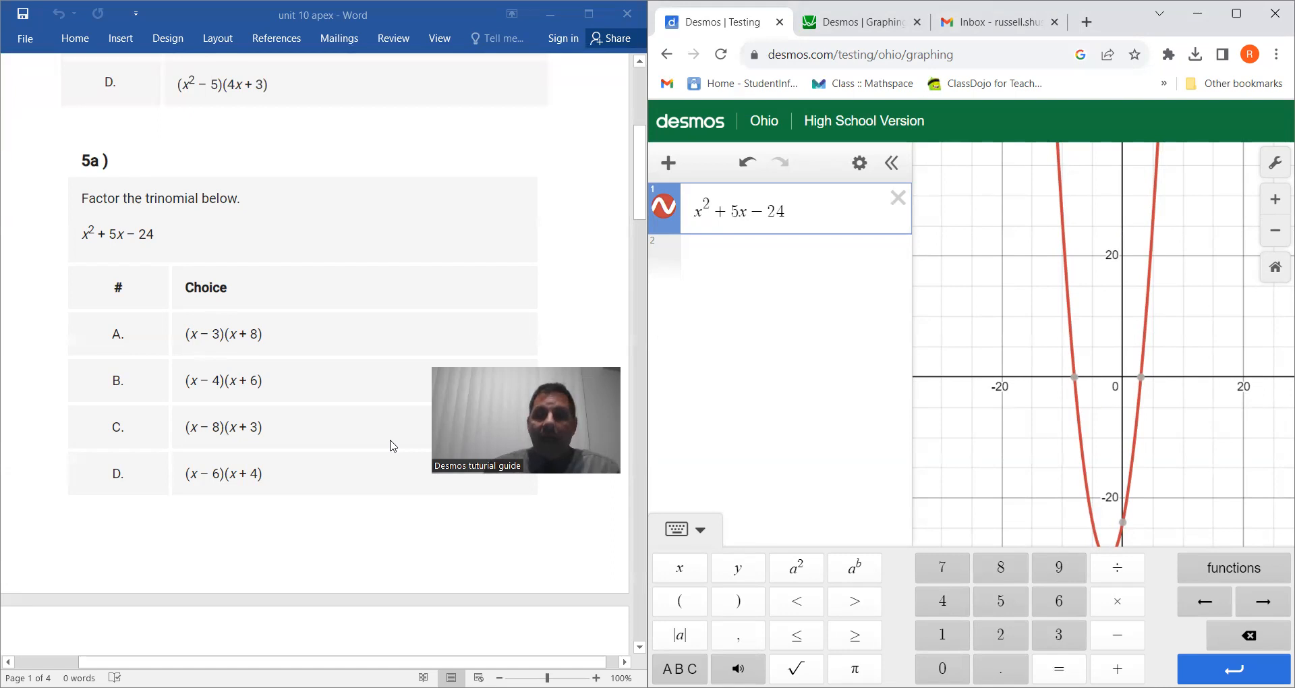
# Show the coordinates of the trinomial graph's two x-intercepts.
pyautogui.click(1074, 376)
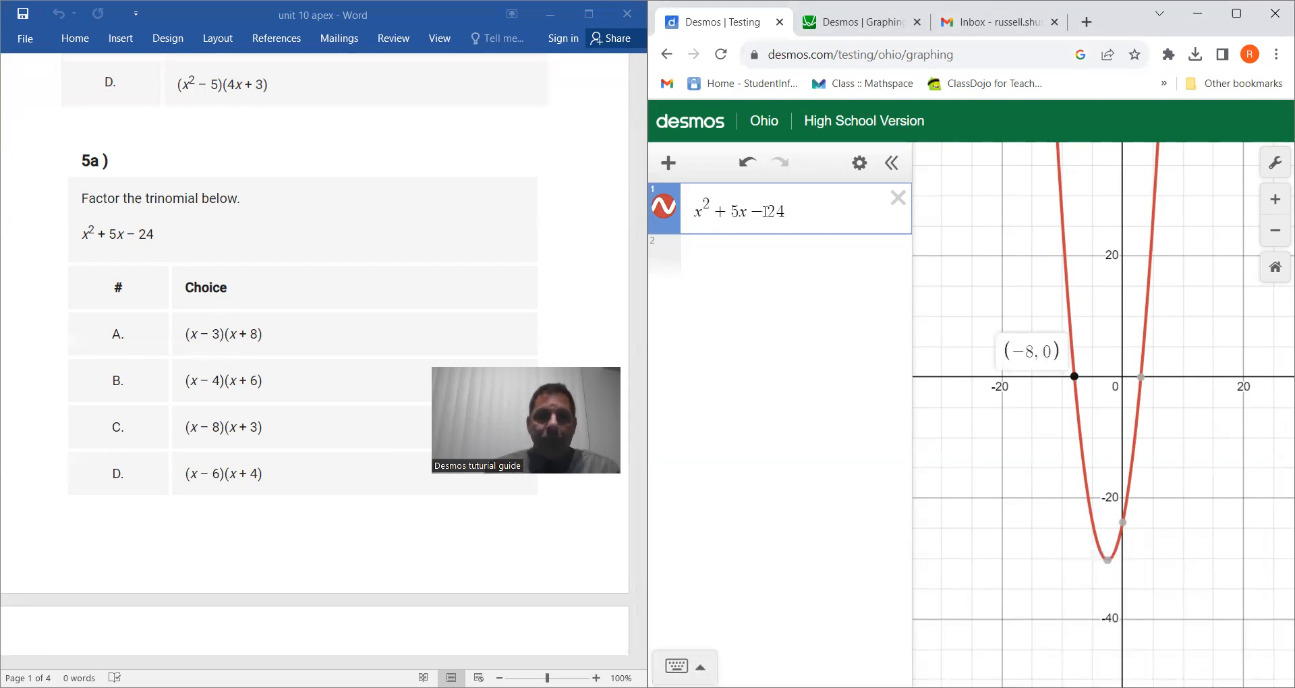
pyautogui.click(1140, 377)
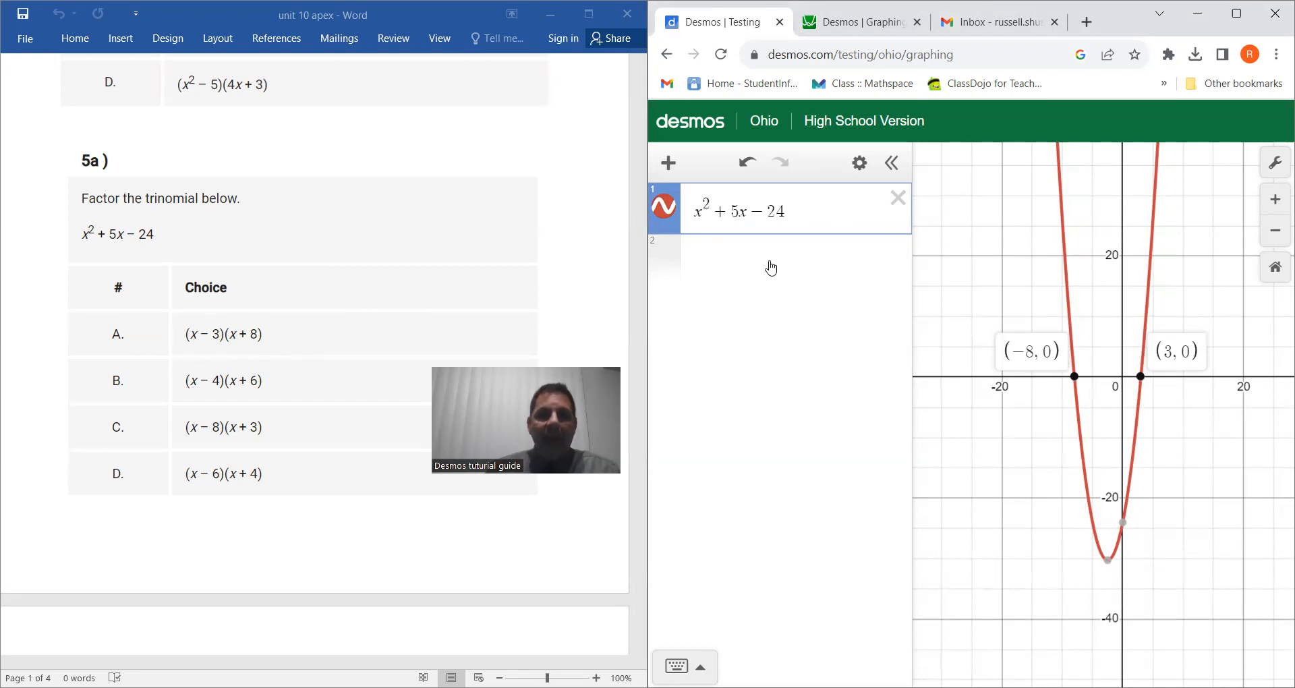
# Add answer choice (x − 3)(x + 8) as a second expression.
pyautogui.click(772, 268)
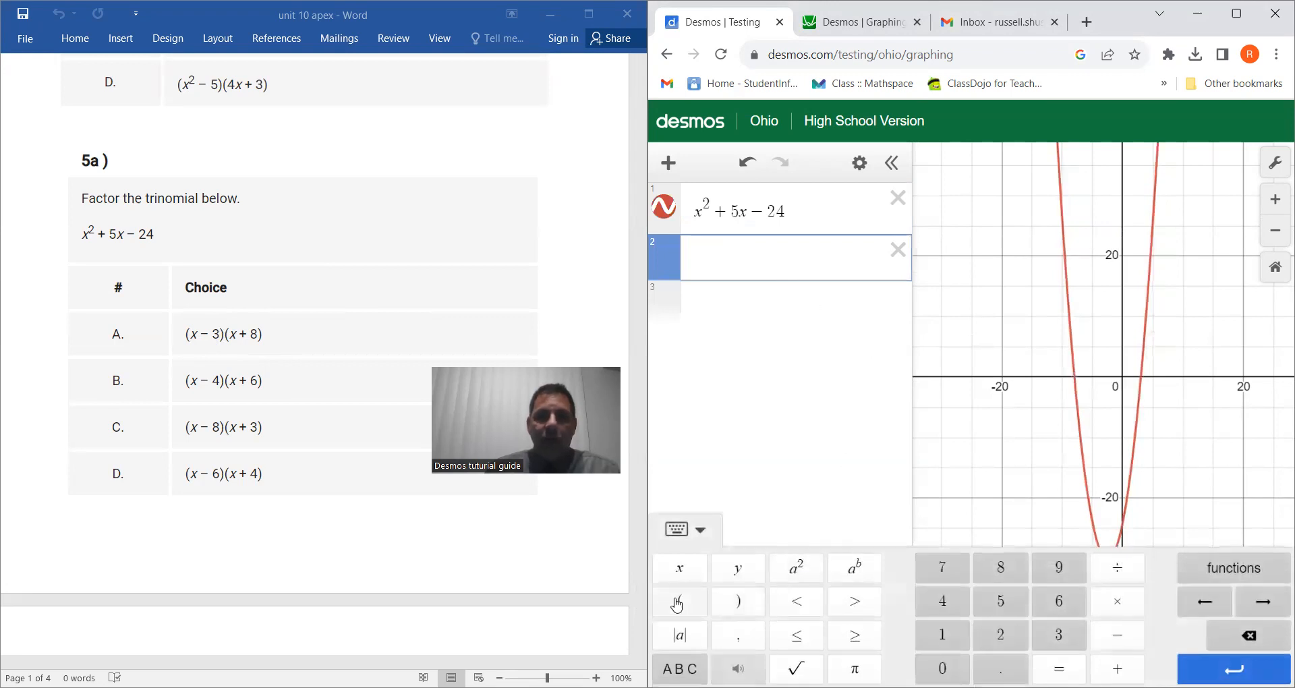
pyautogui.click(681, 604)
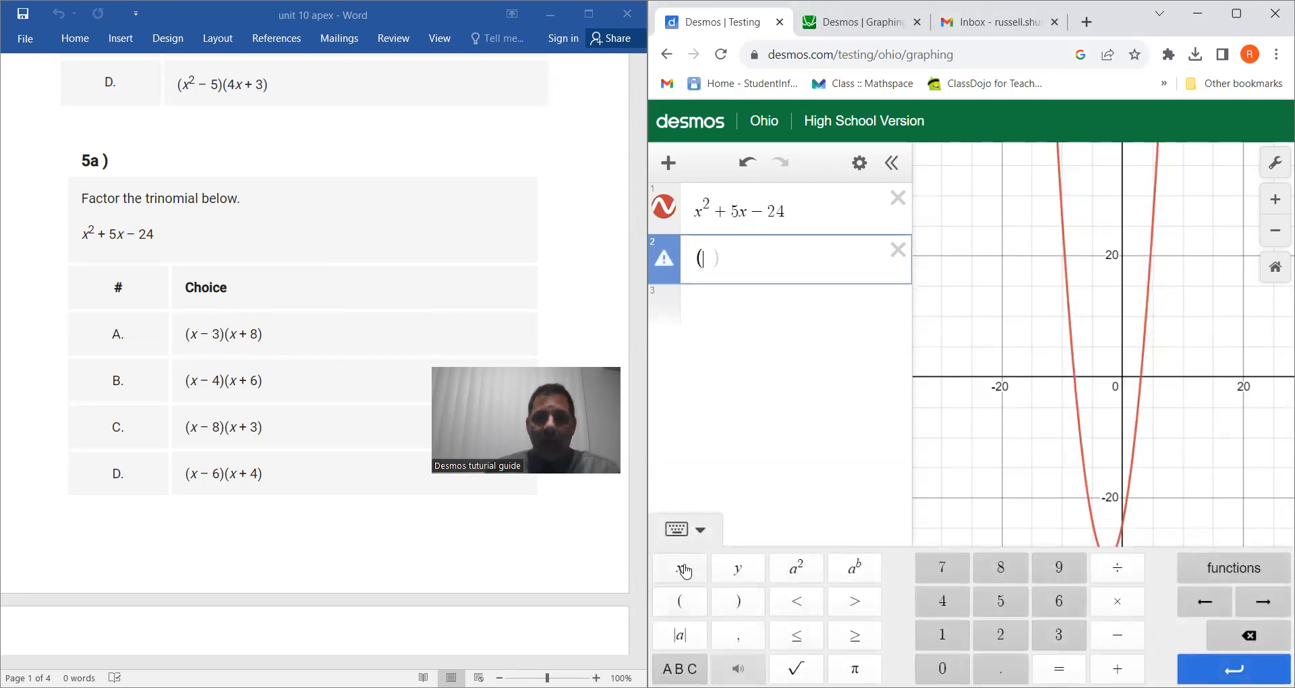
pyautogui.click(680, 568)
pyautogui.click(1116, 636)
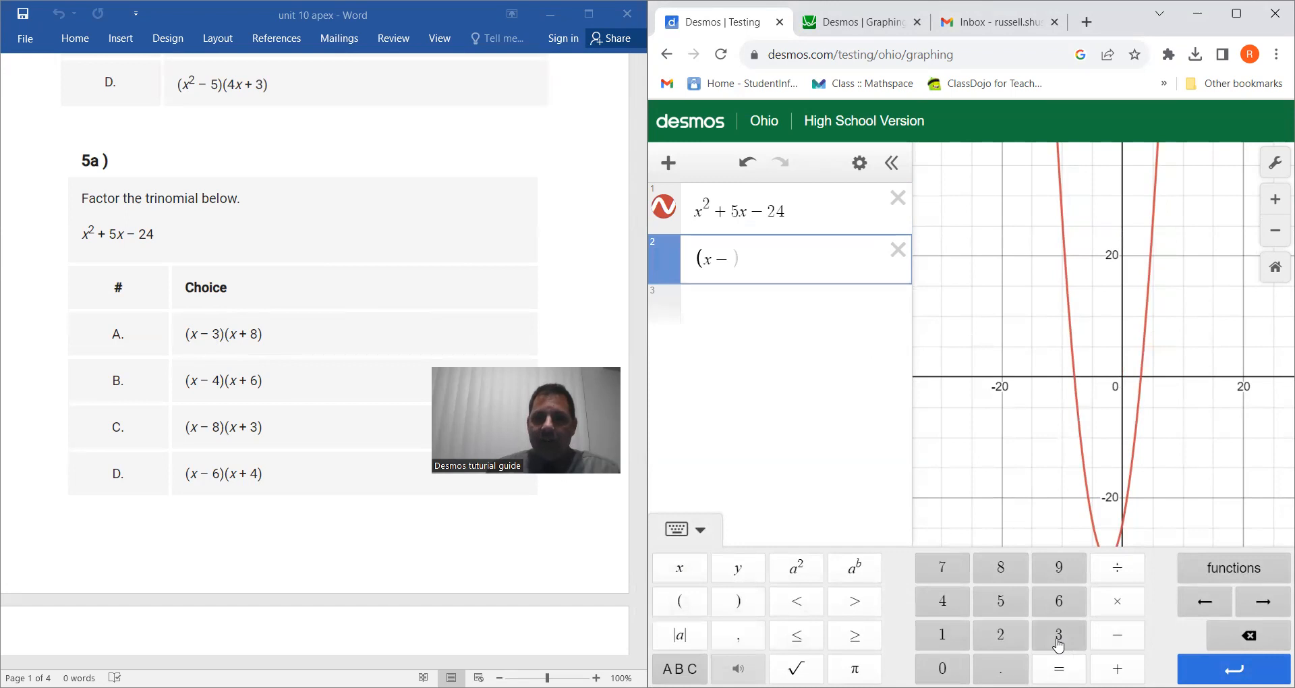
pyautogui.click(1058, 637)
pyautogui.click(746, 609)
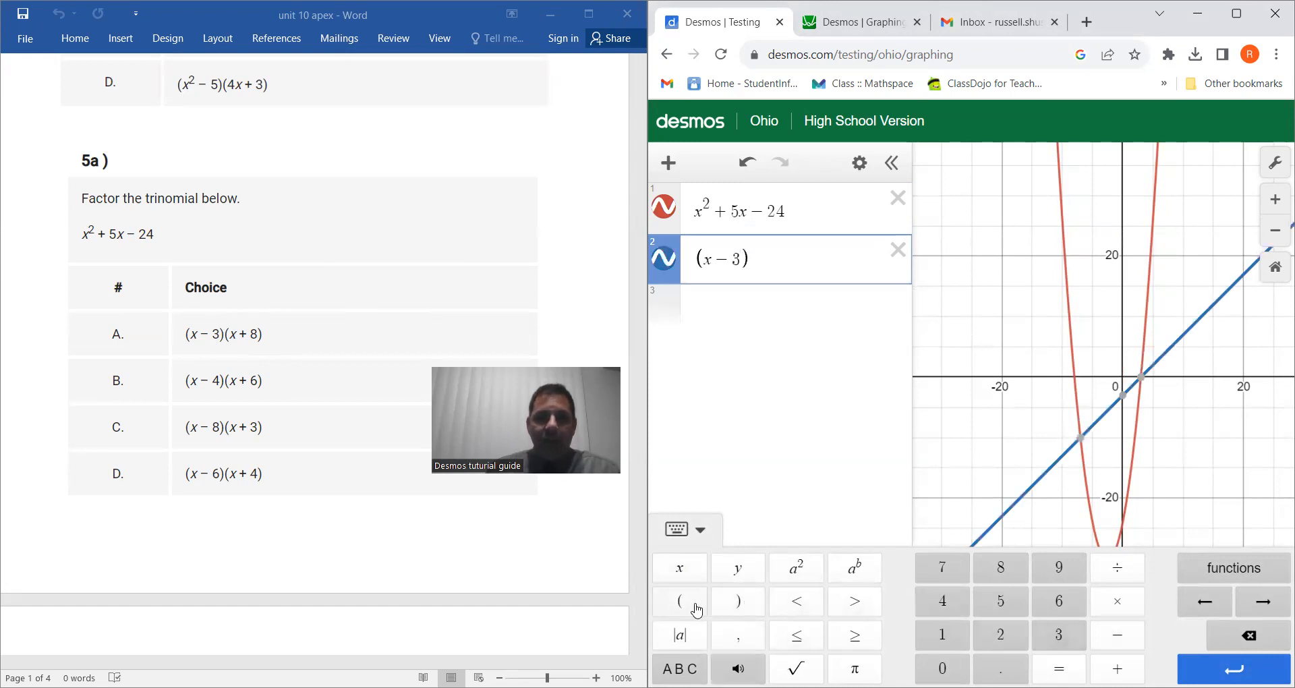
pyautogui.click(689, 605)
pyautogui.click(680, 568)
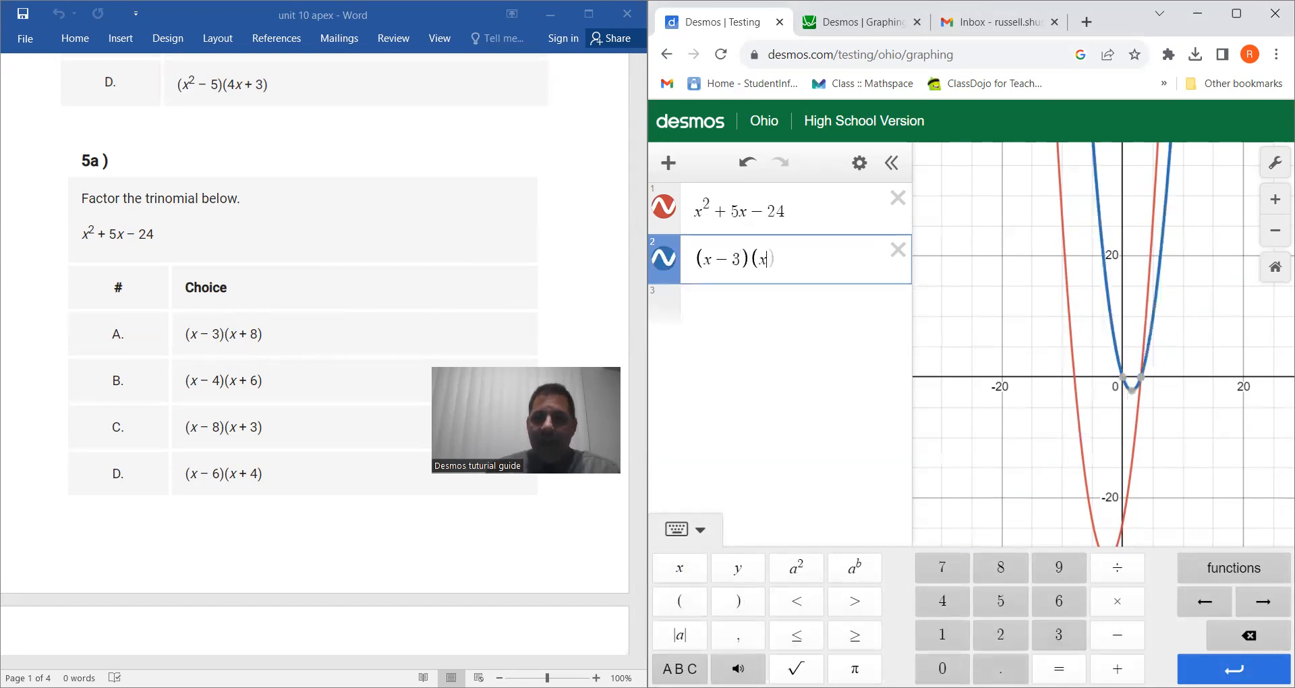
pyautogui.click(1117, 668)
pyautogui.click(1000, 568)
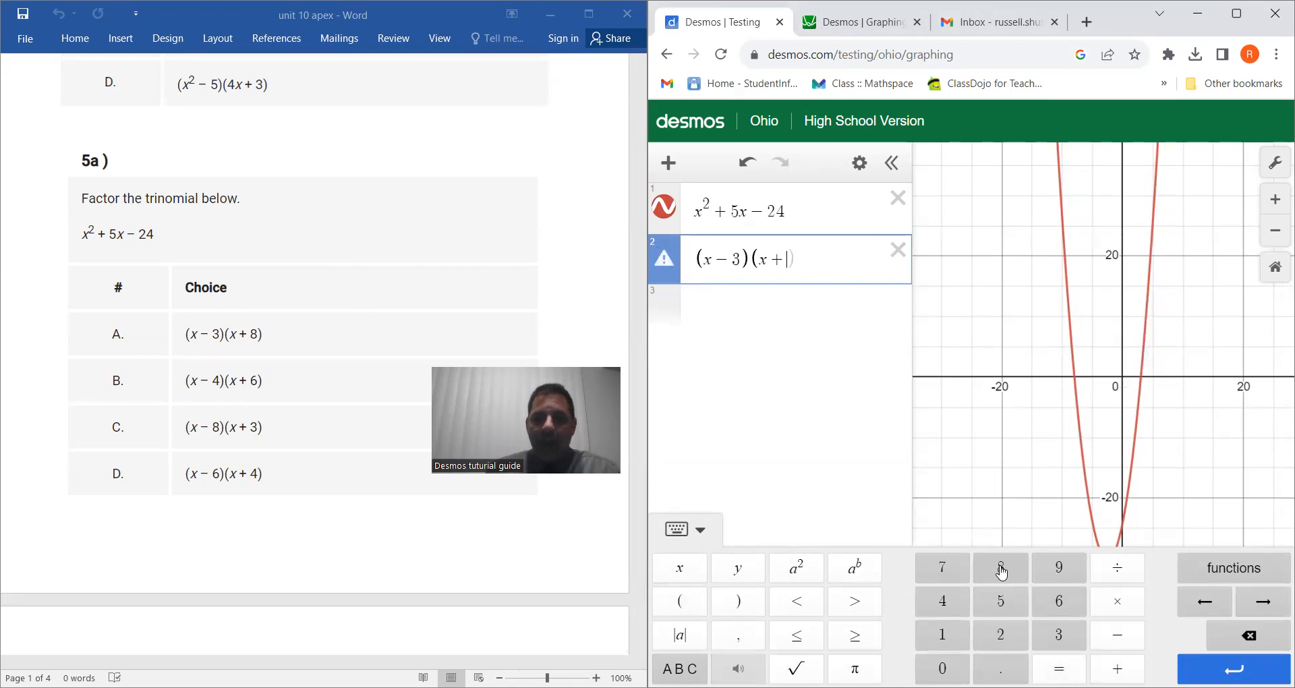
pyautogui.click(738, 601)
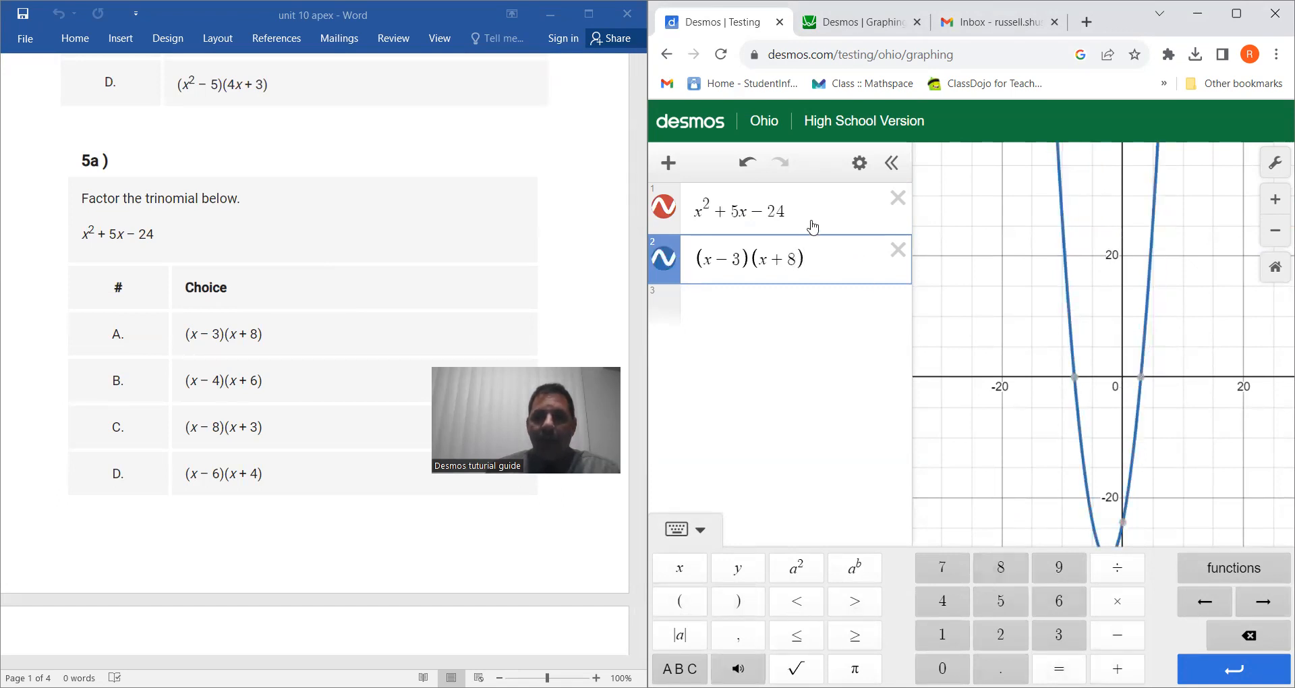
# Compare both expressions' graphs by selecting each one and show the x-intercept coordinates.
pyautogui.click(835, 213)
pyautogui.click(838, 267)
pyautogui.click(836, 207)
pyautogui.click(836, 254)
pyautogui.click(1075, 382)
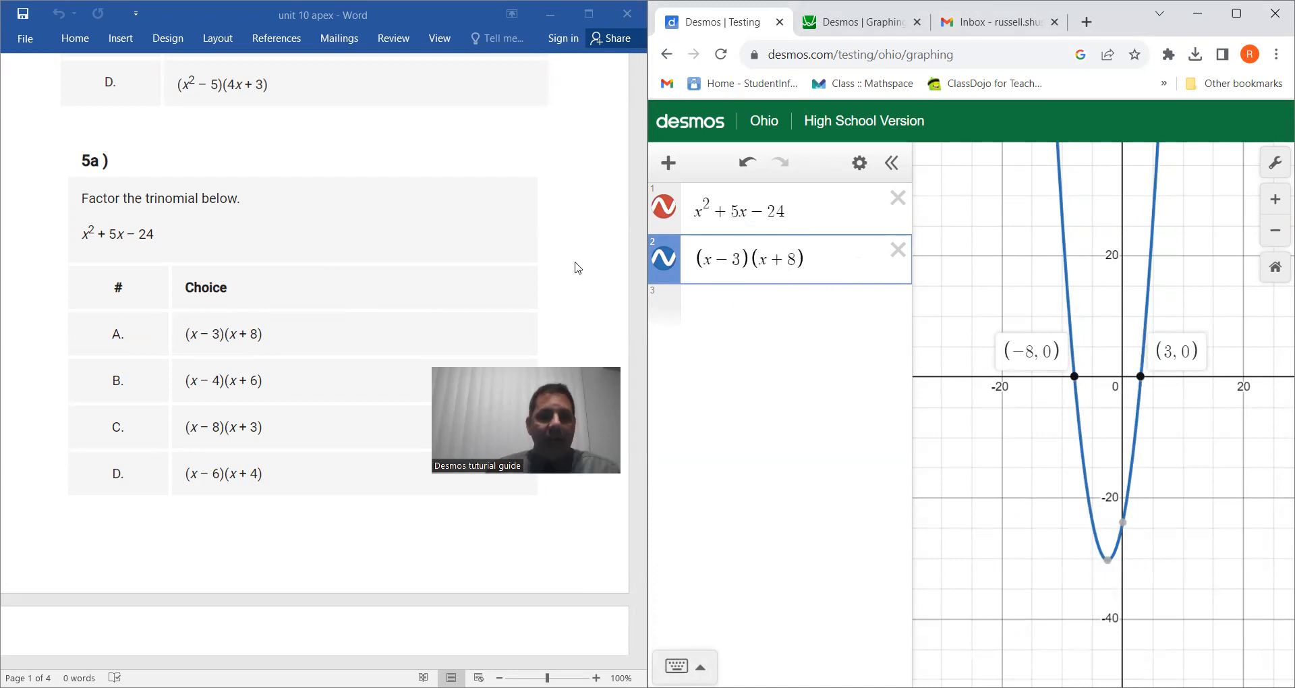
# Read problem 7a in the document.
pyautogui.scroll(-7, 347, 256)
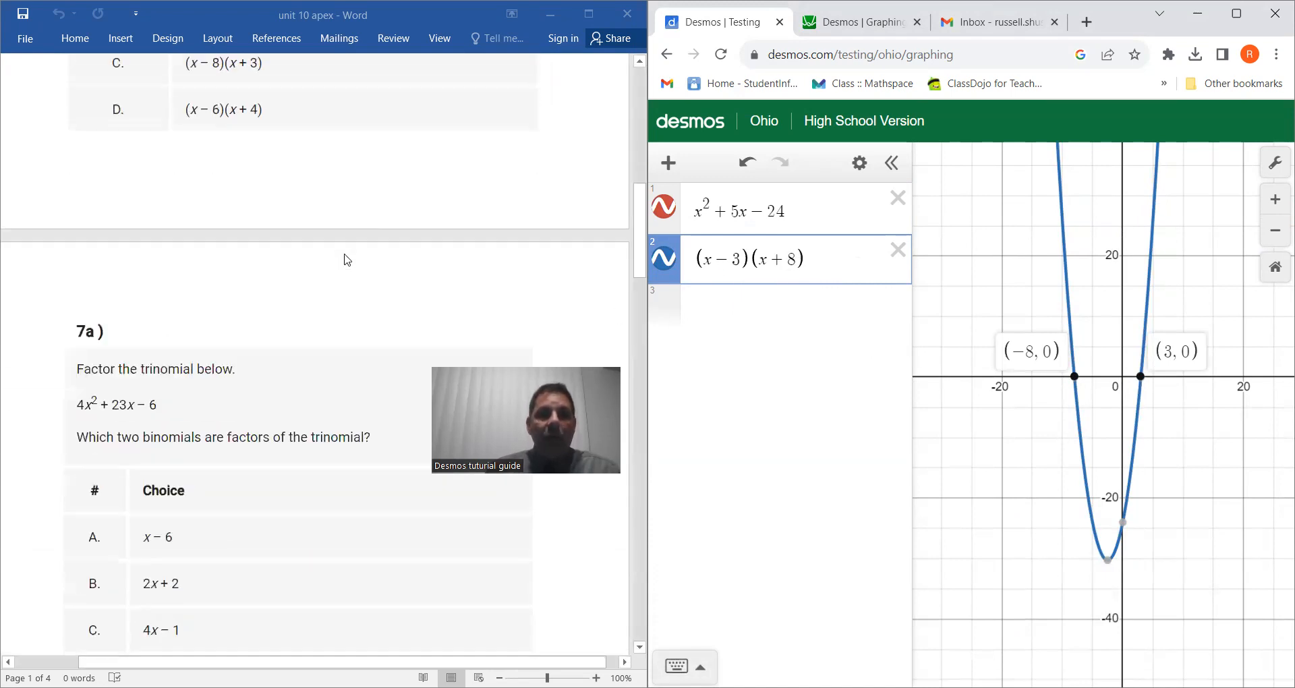
pyautogui.scroll(-1, 347, 261)
pyautogui.scroll(-1, 347, 261)
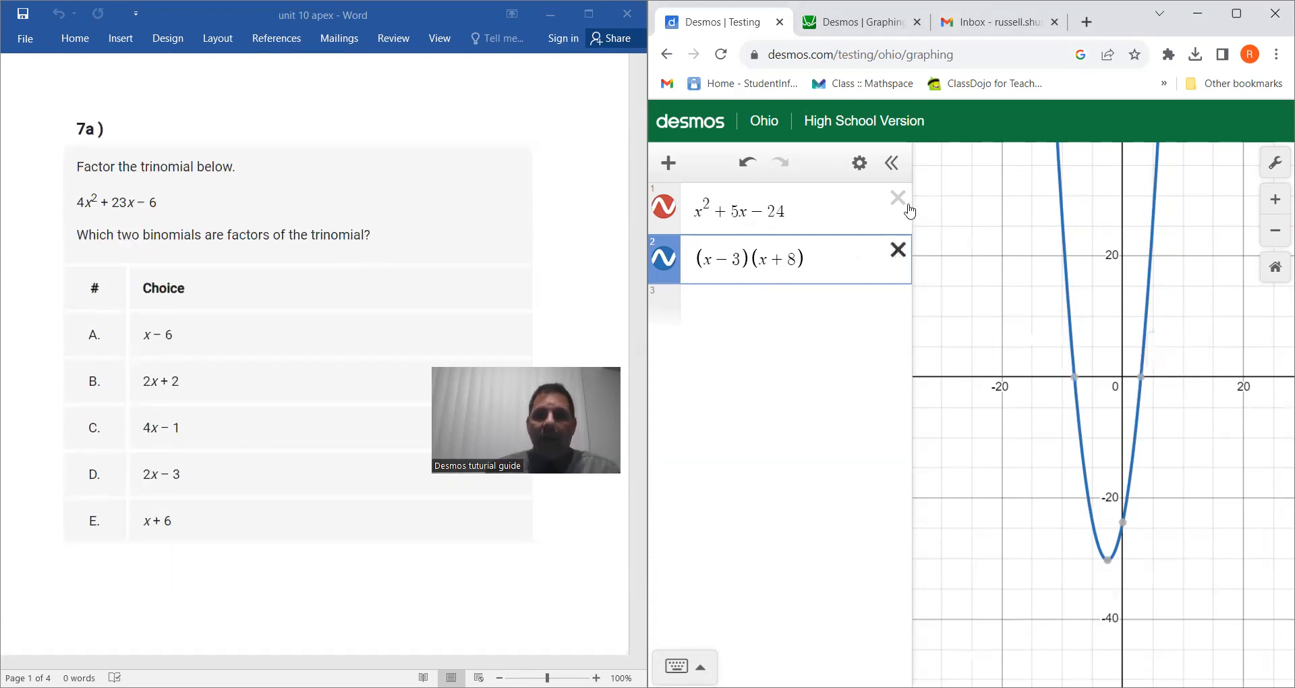
# Clear the previous expressions and enter the trinomial 4x² + 23x − 6 from problem 7a.
pyautogui.click(898, 251)
pyautogui.click(898, 198)
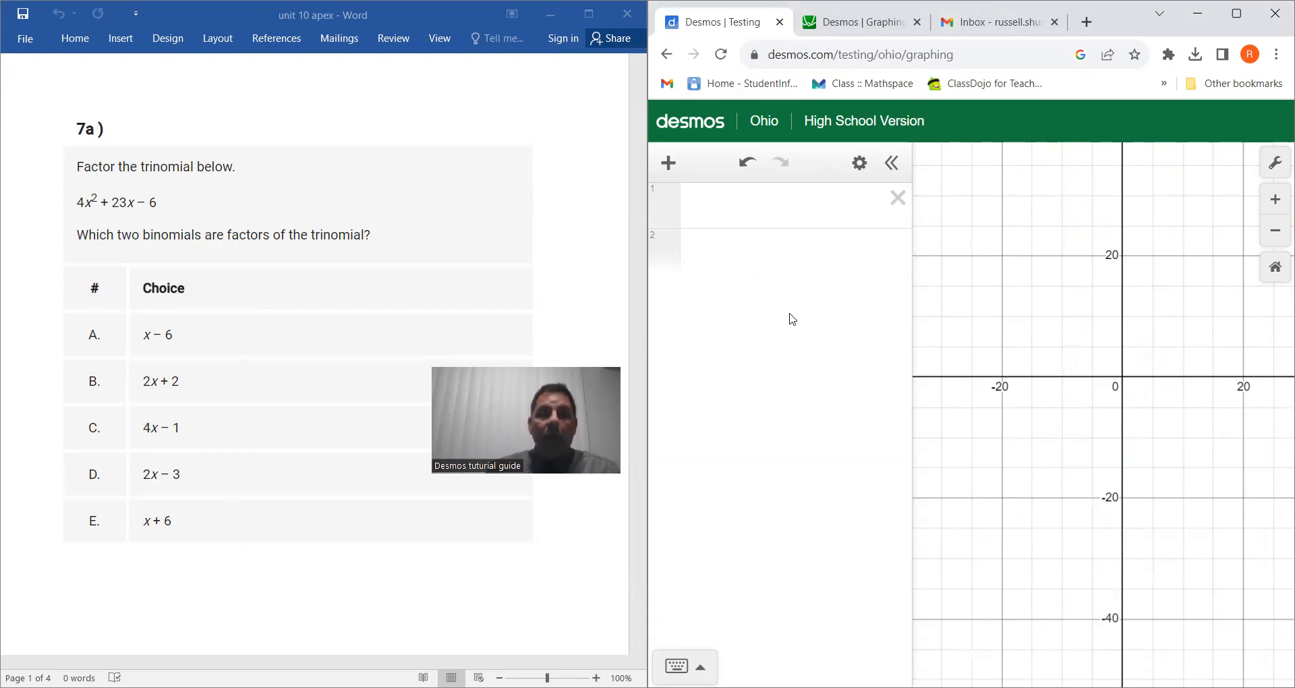
pyautogui.click(677, 666)
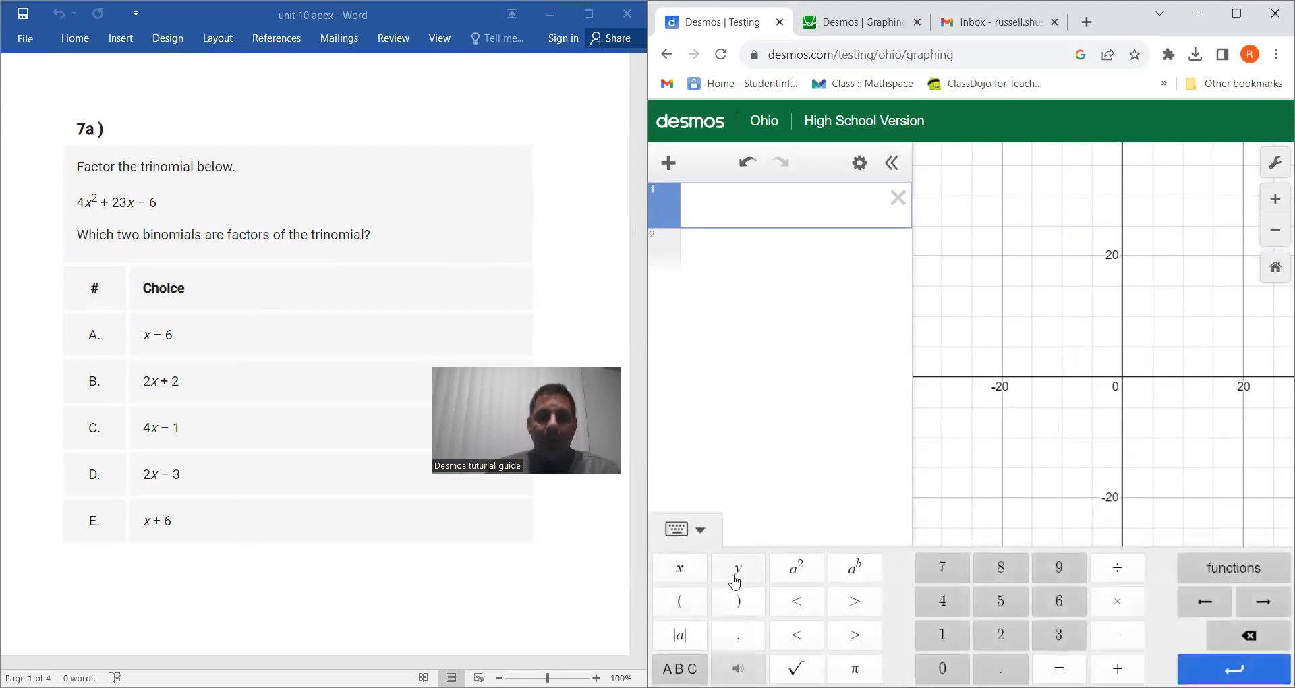
pyautogui.click(953, 612)
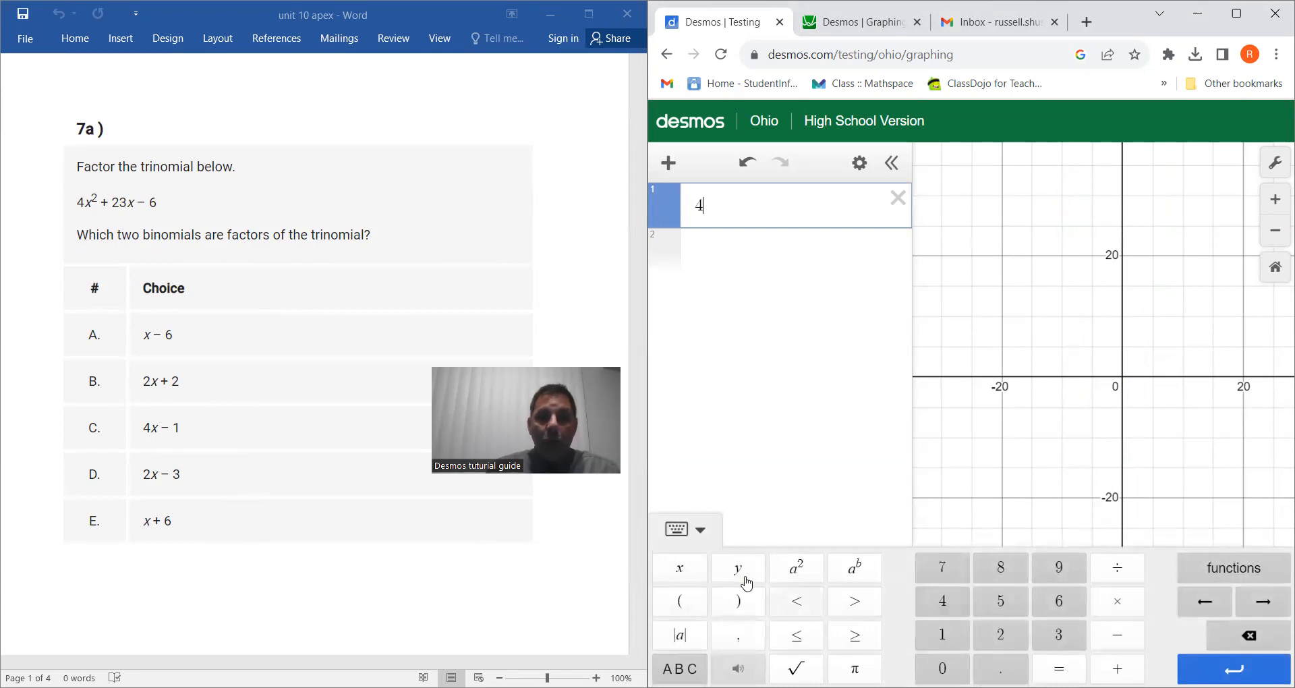
pyautogui.click(674, 570)
pyautogui.click(796, 568)
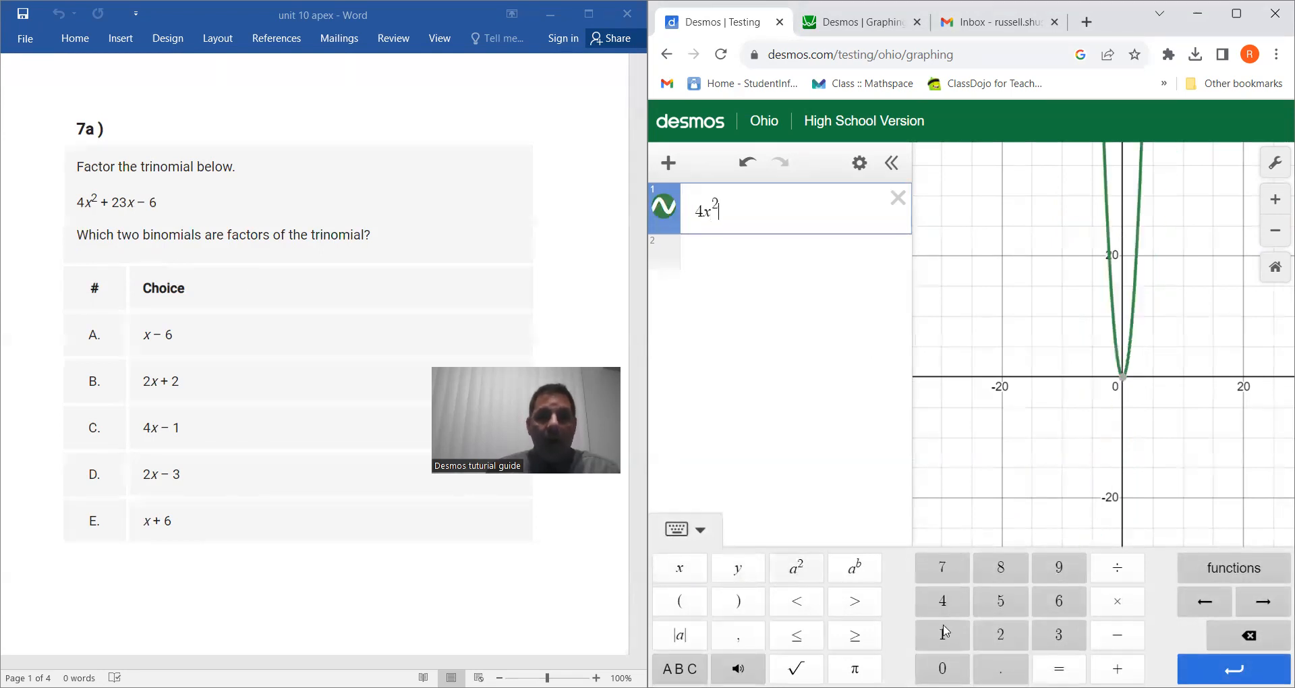
pyautogui.click(1116, 668)
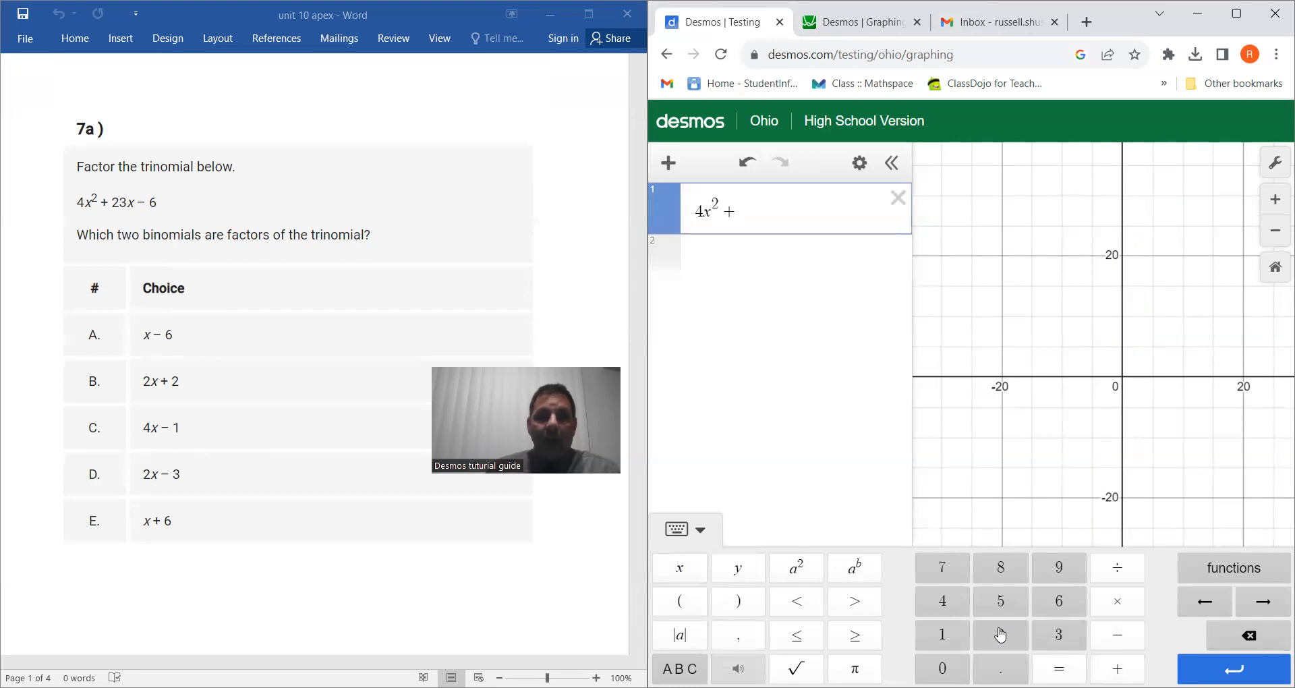
pyautogui.click(1001, 634)
pyautogui.click(1055, 633)
pyautogui.click(681, 569)
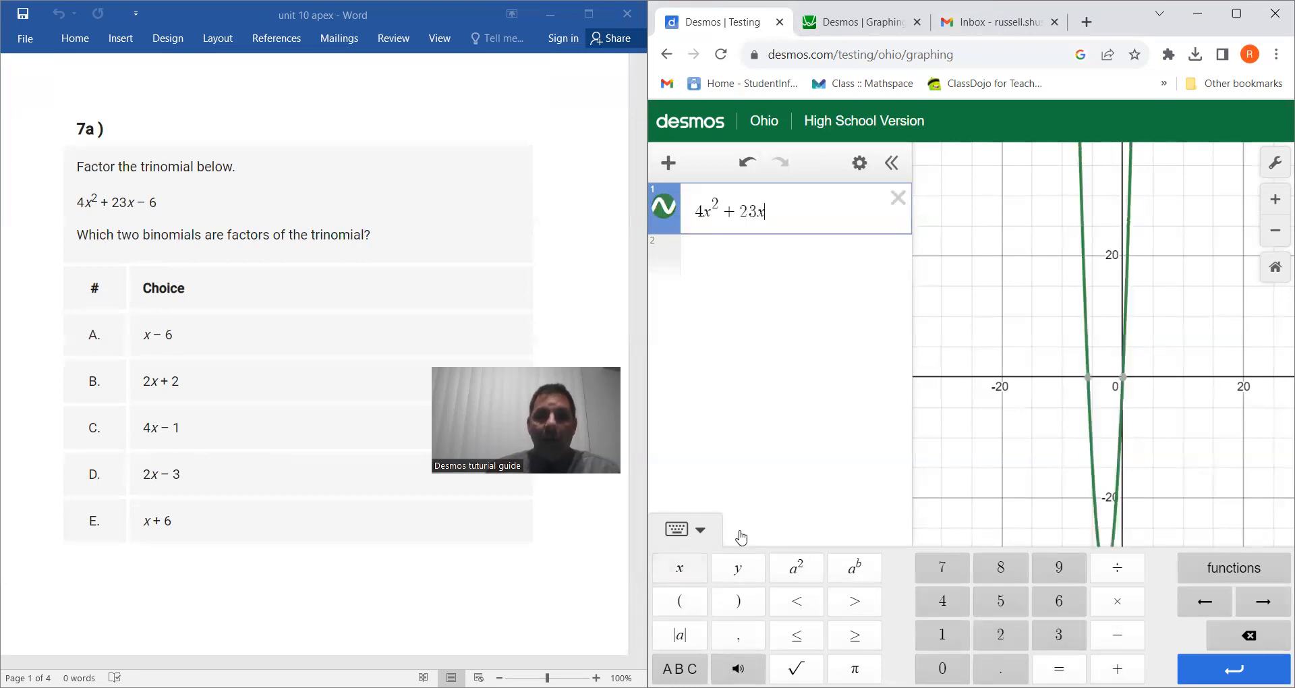
pyautogui.click(1120, 636)
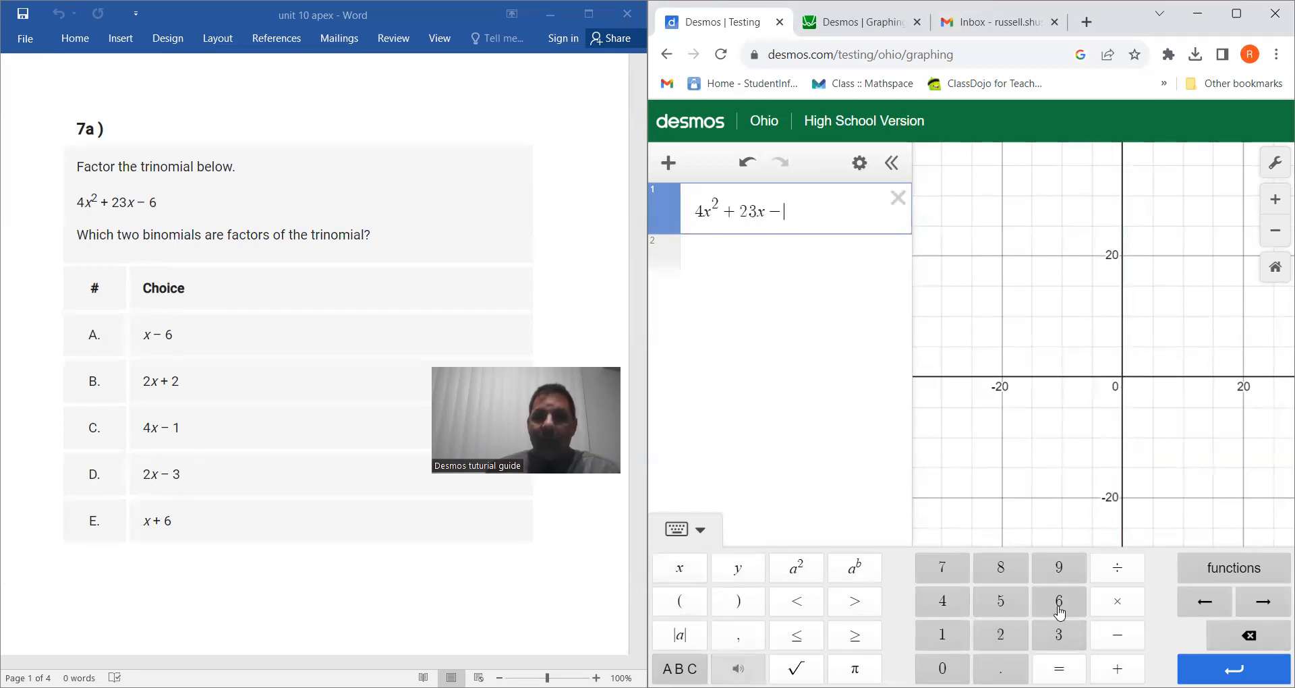
pyautogui.click(1058, 599)
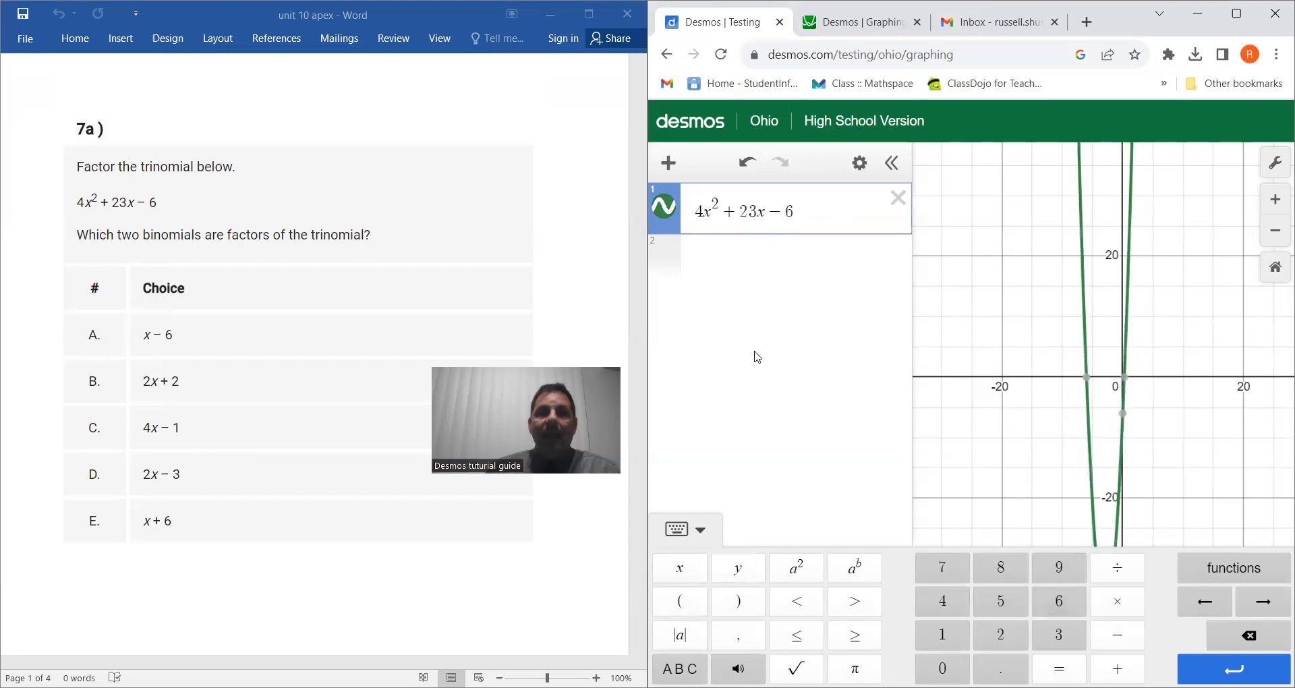
# Show the coordinates of both x-intercepts of the 4x² + 23x − 6 graph.
pyautogui.click(777, 257)
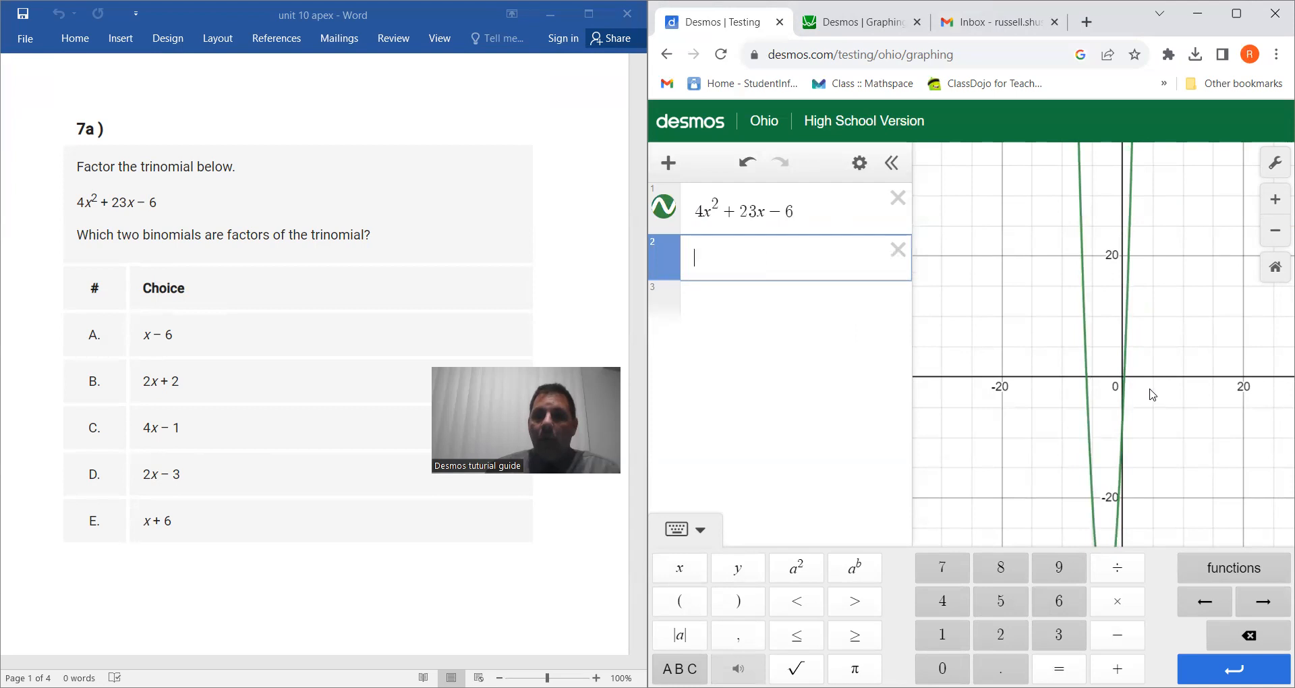
pyautogui.scroll(5, 1152, 395)
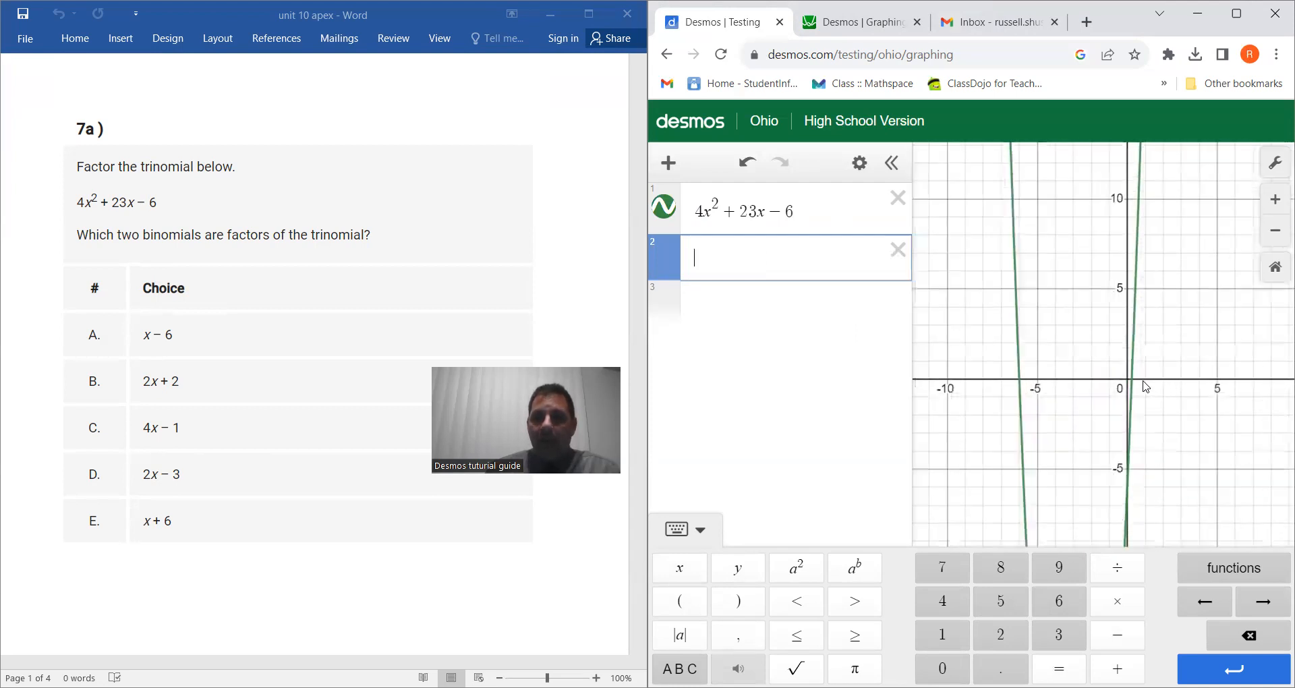
pyautogui.click(1133, 379)
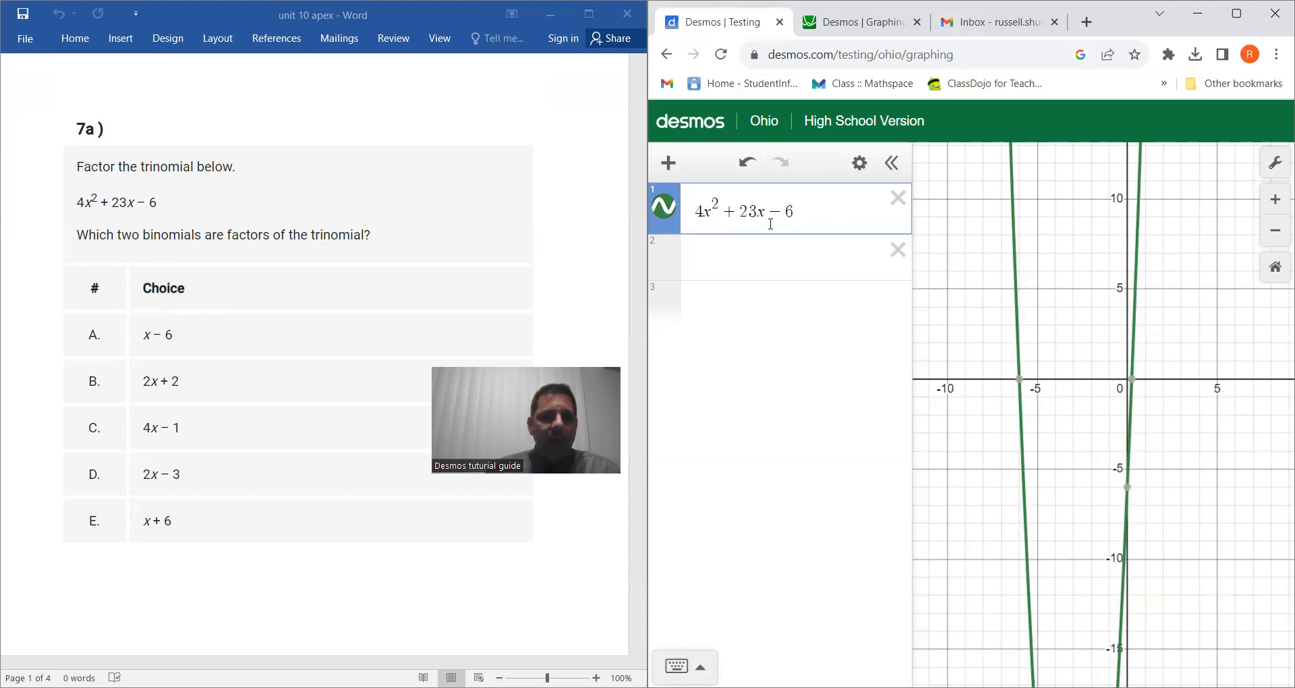
pyautogui.click(1020, 380)
pyautogui.click(1132, 380)
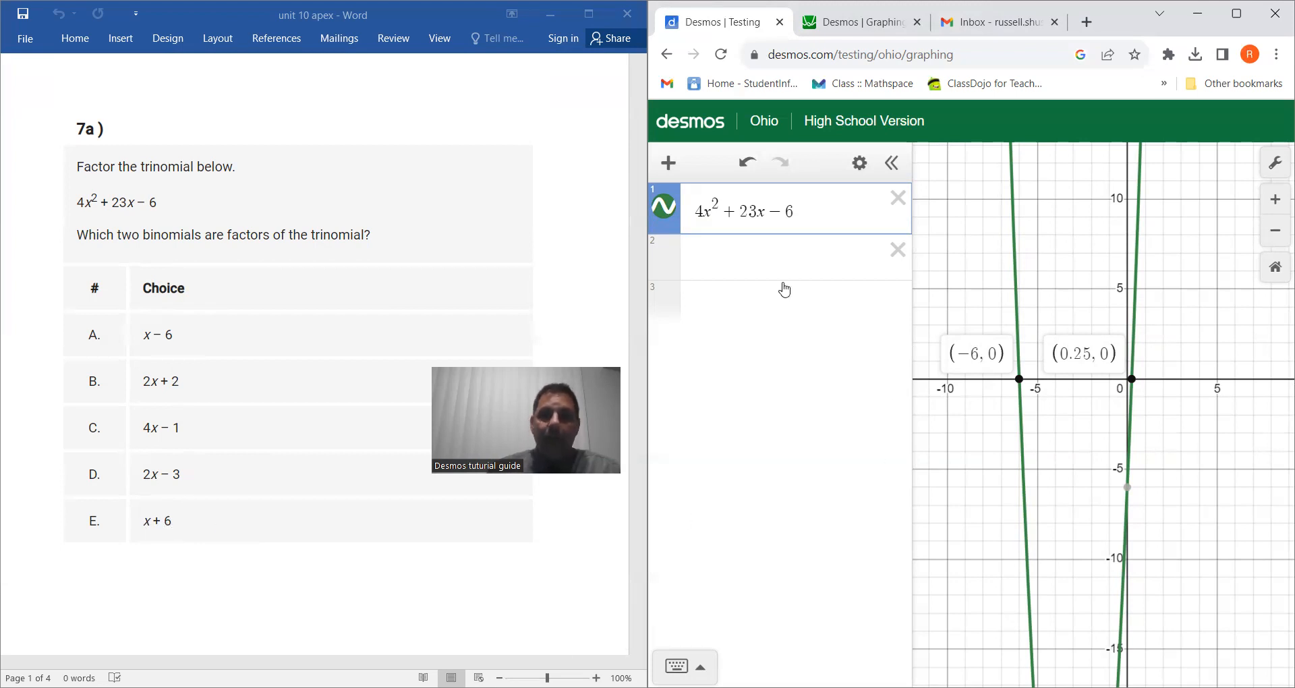
# Add answer choice x + 6 as a second expression.
pyautogui.click(776, 264)
pyautogui.click(679, 568)
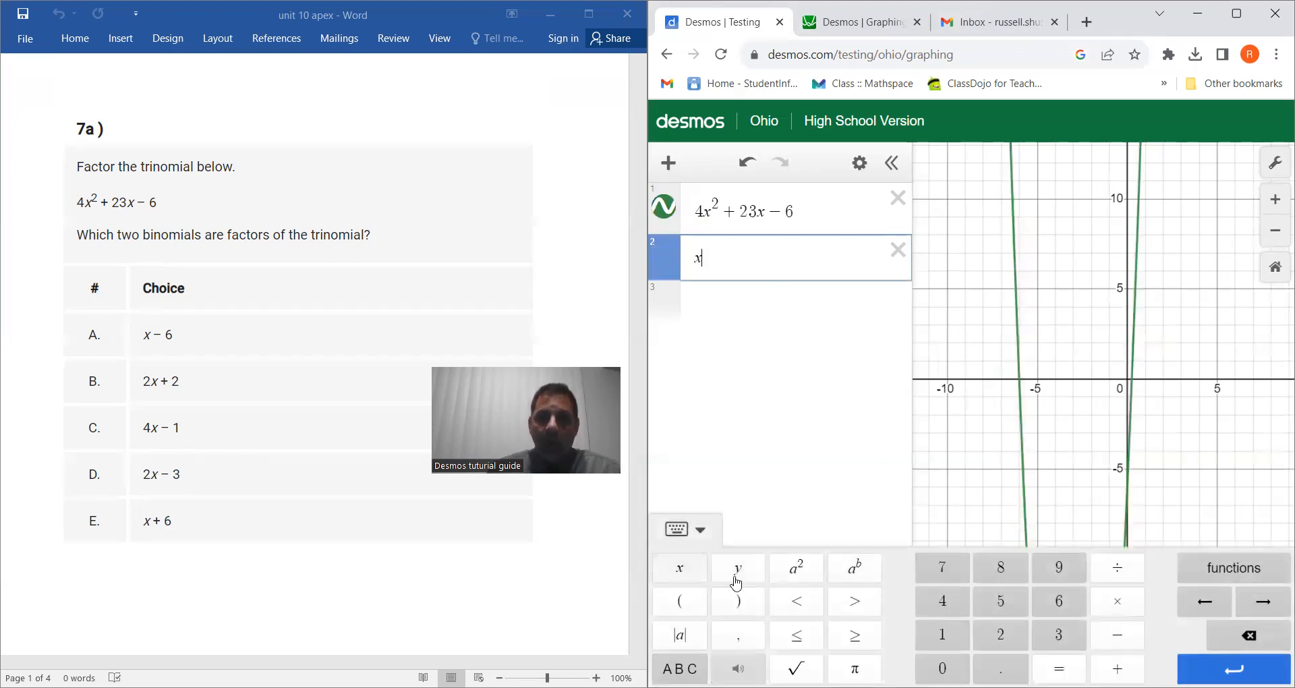
pyautogui.click(1118, 668)
pyautogui.click(1063, 610)
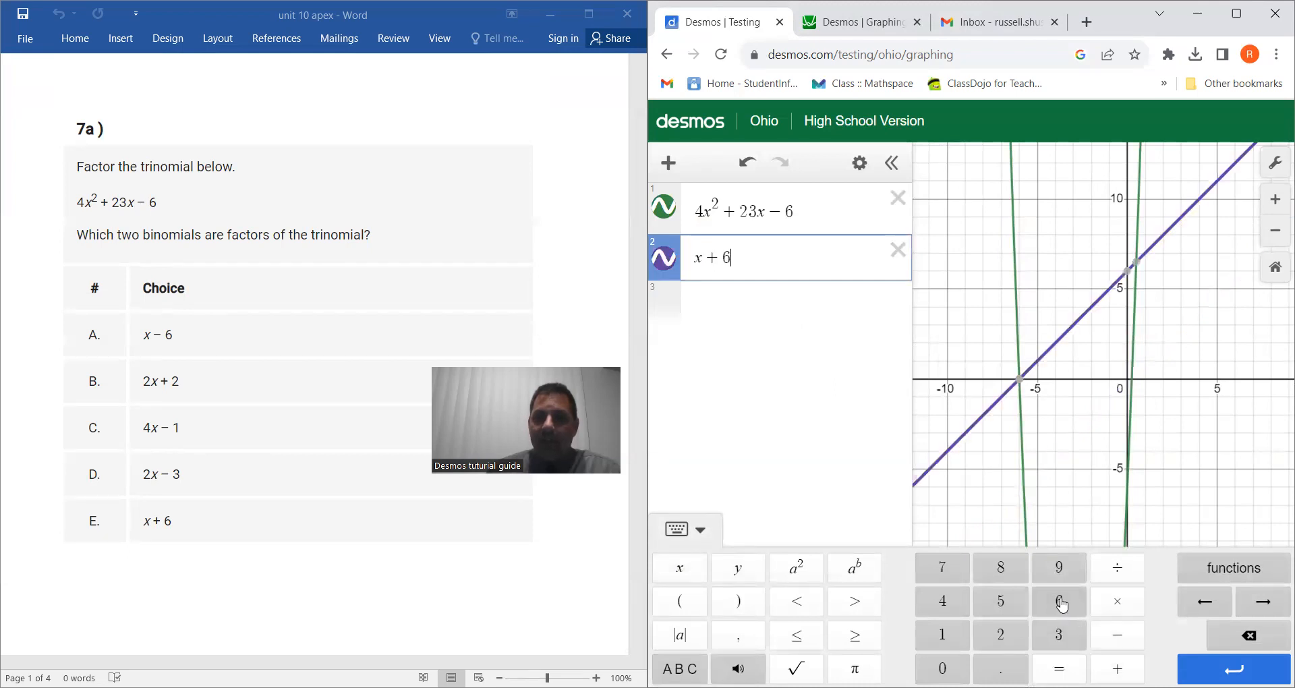
pyautogui.moveTo(1022, 390)
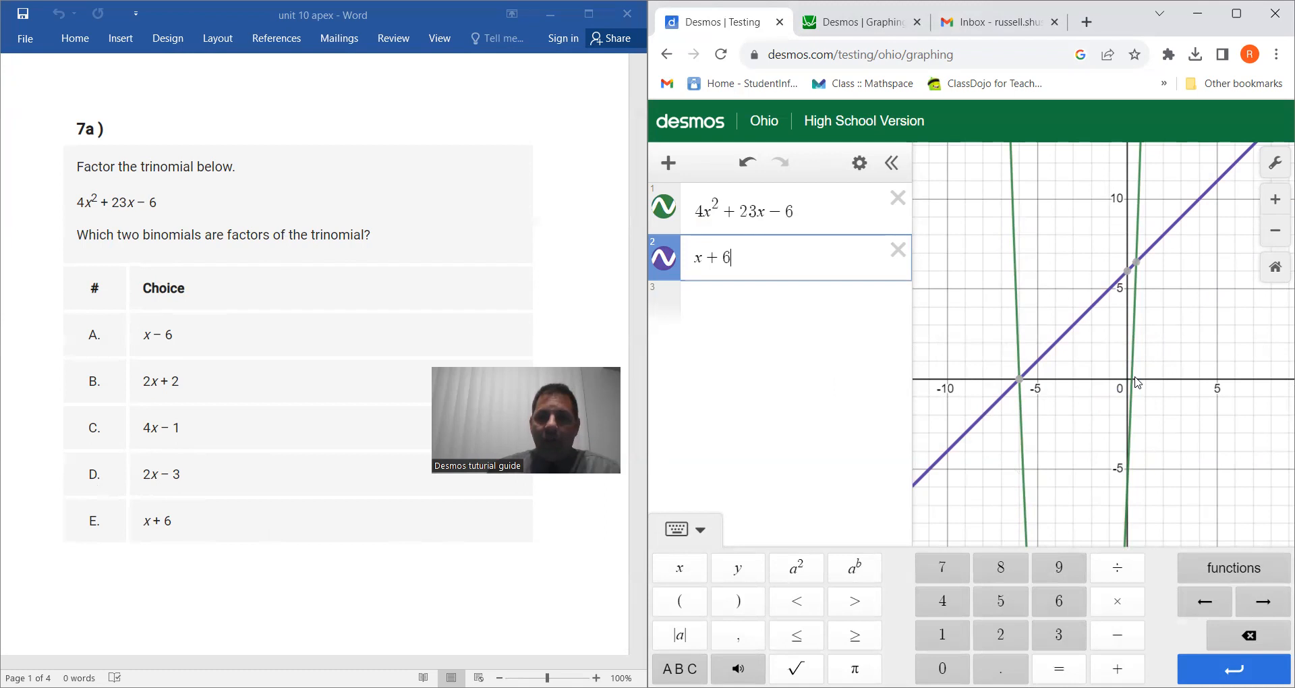
pyautogui.click(718, 259)
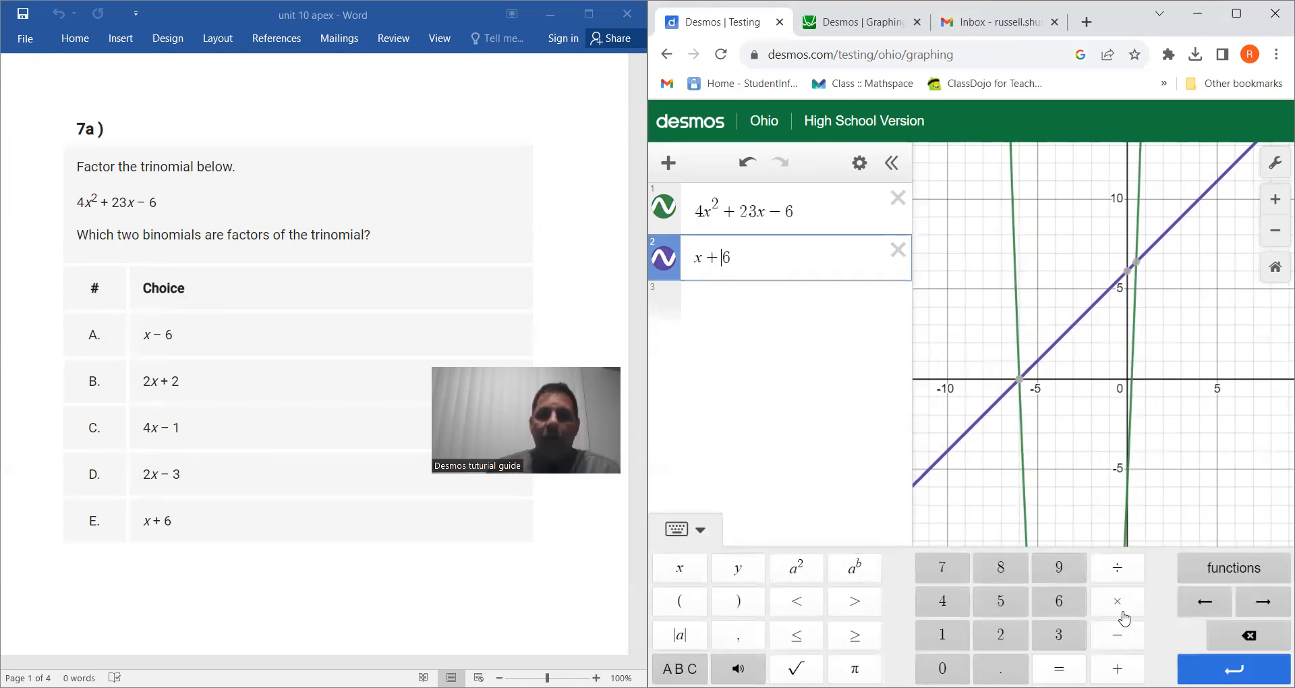
pyautogui.click(1254, 638)
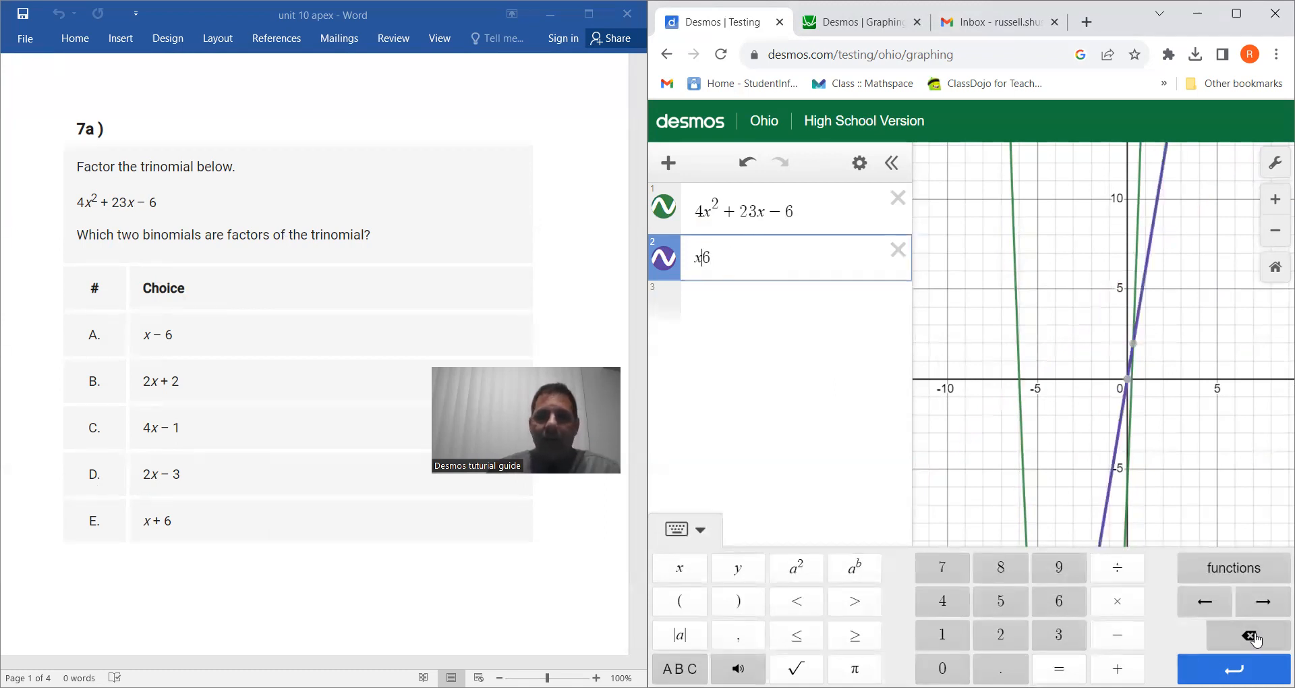
pyautogui.click(1118, 669)
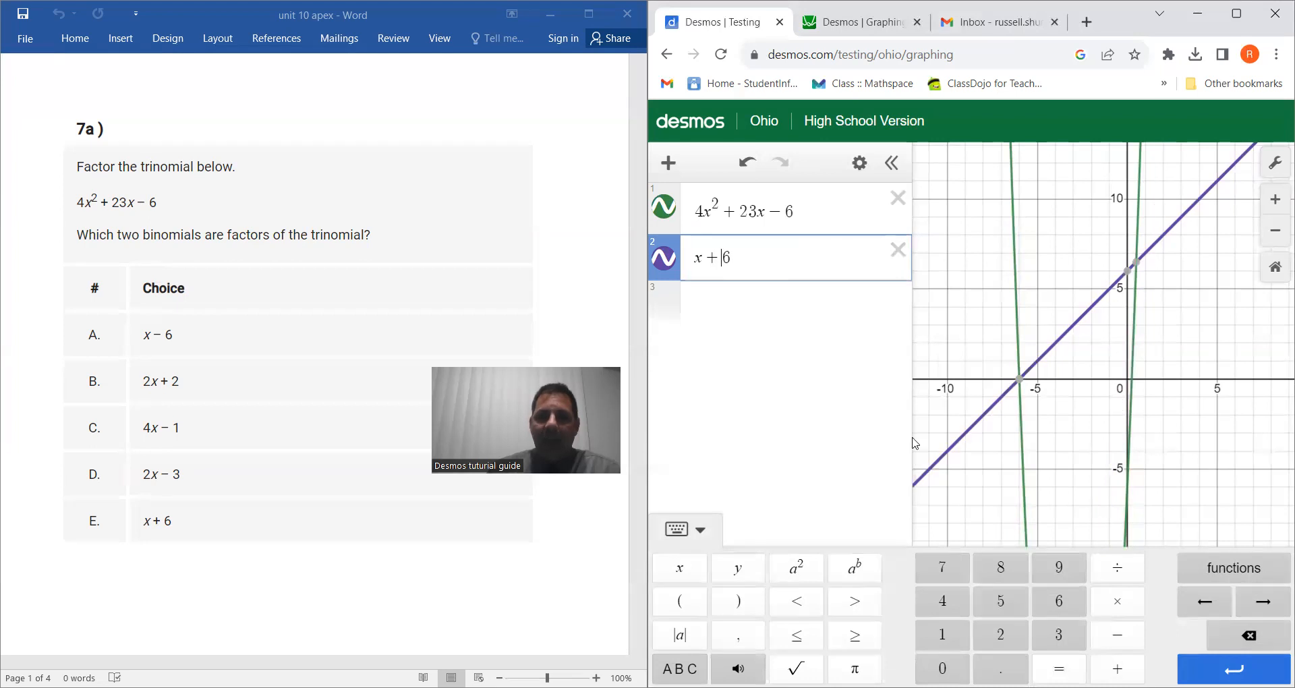
# Try answer choice x − 6 as a third expression, then clear it.
pyautogui.click(786, 315)
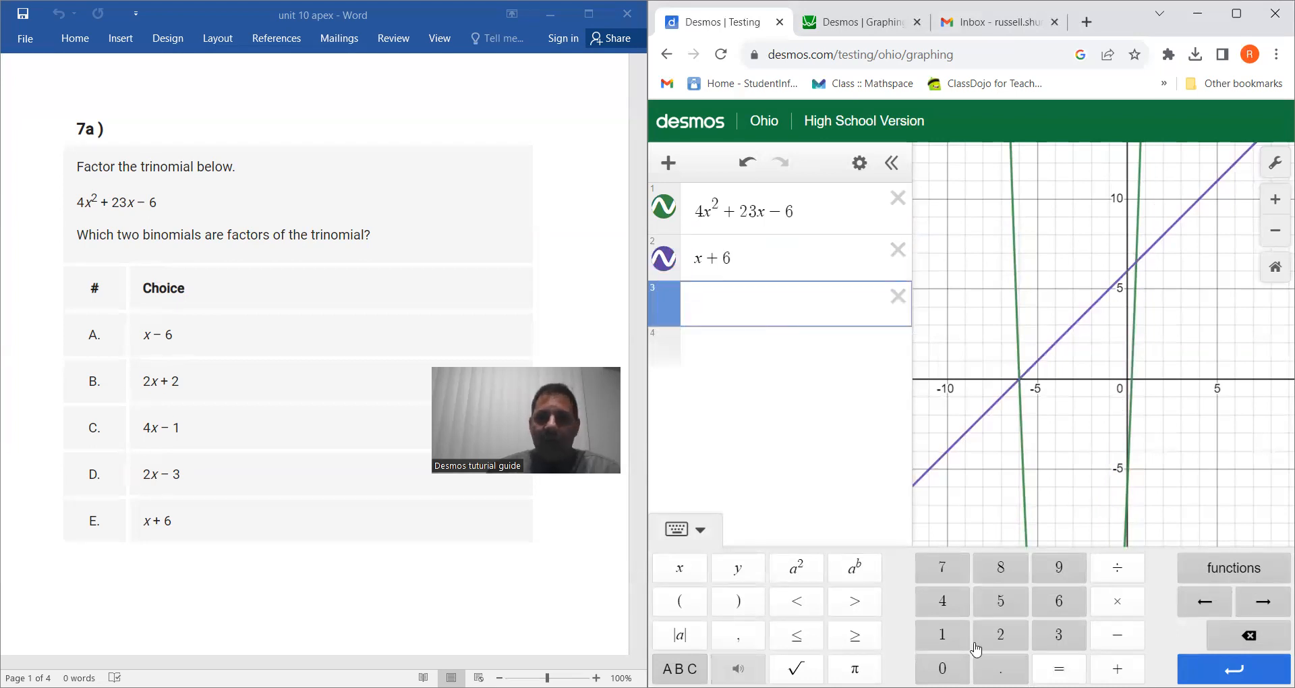
pyautogui.click(675, 573)
pyautogui.click(1118, 634)
pyautogui.click(1062, 603)
pyautogui.click(898, 296)
# Graph answer choice 2x + 2 in the third line, check its x-intercept, then clear it.
pyautogui.click(723, 305)
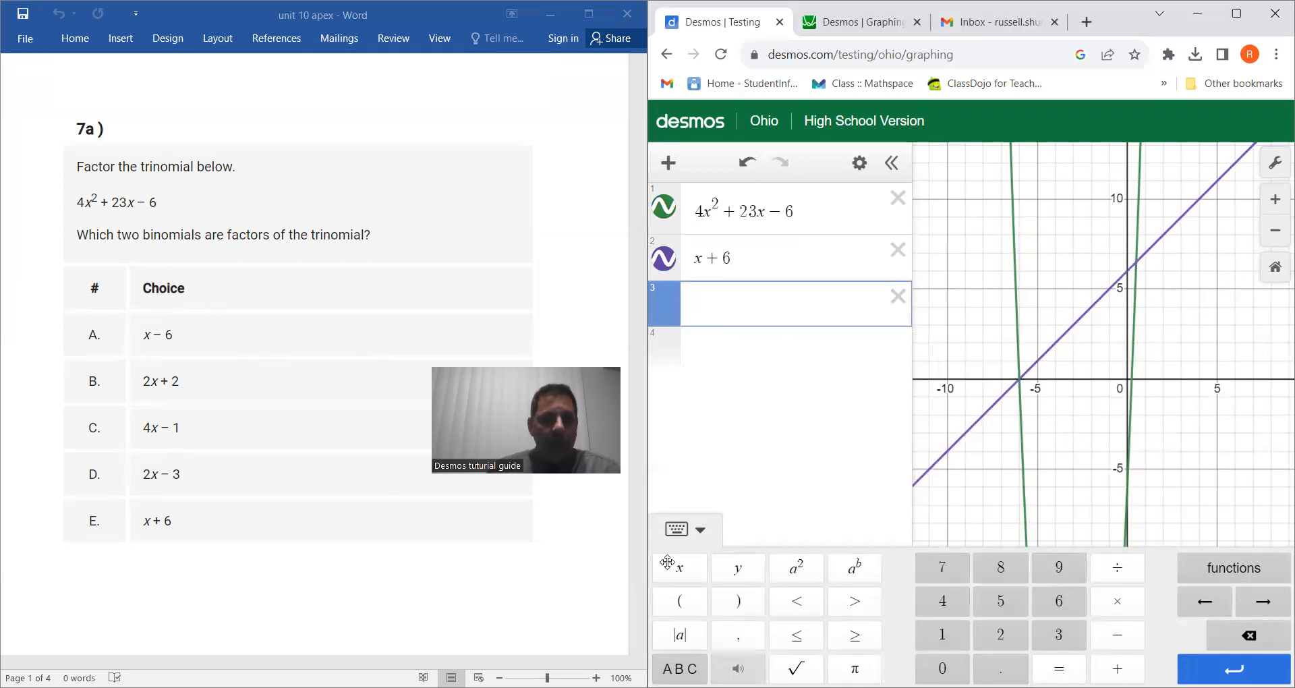
pyautogui.click(1000, 635)
pyautogui.click(695, 575)
pyautogui.click(1125, 661)
pyautogui.click(1001, 635)
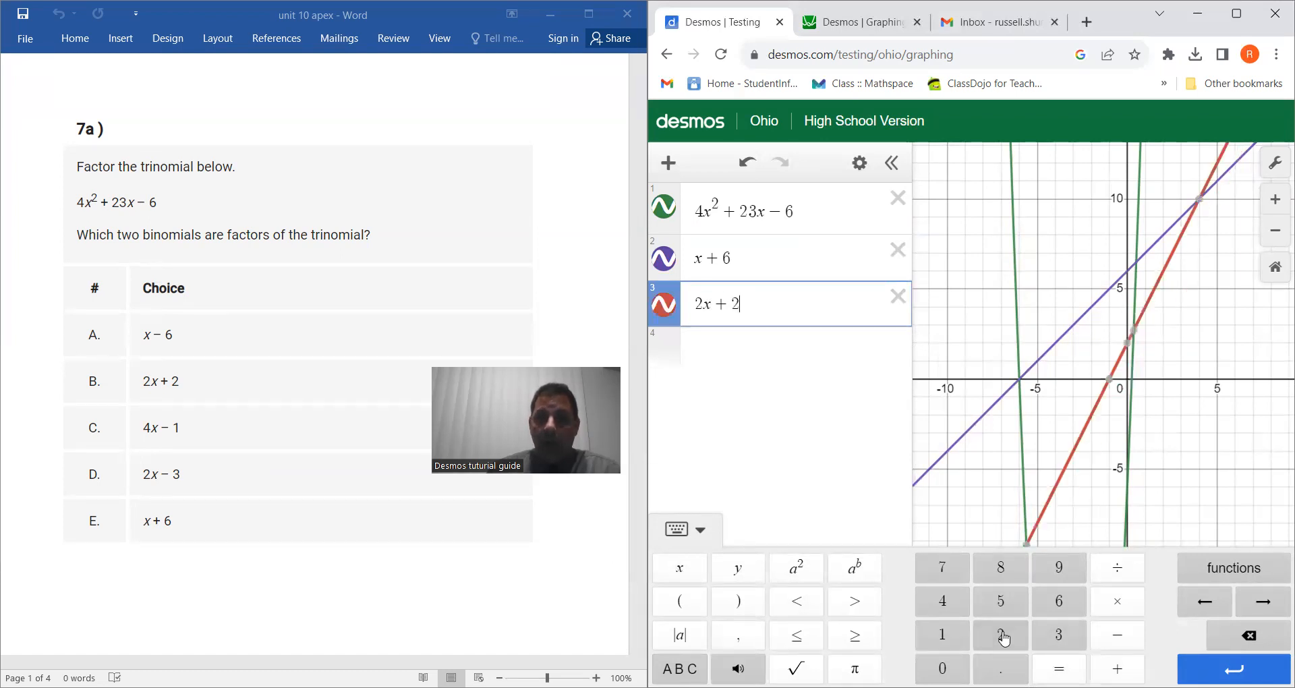
pyautogui.click(1109, 379)
pyautogui.click(904, 303)
# Enter answer choice 4x − 1 as the third expression.
pyautogui.click(753, 309)
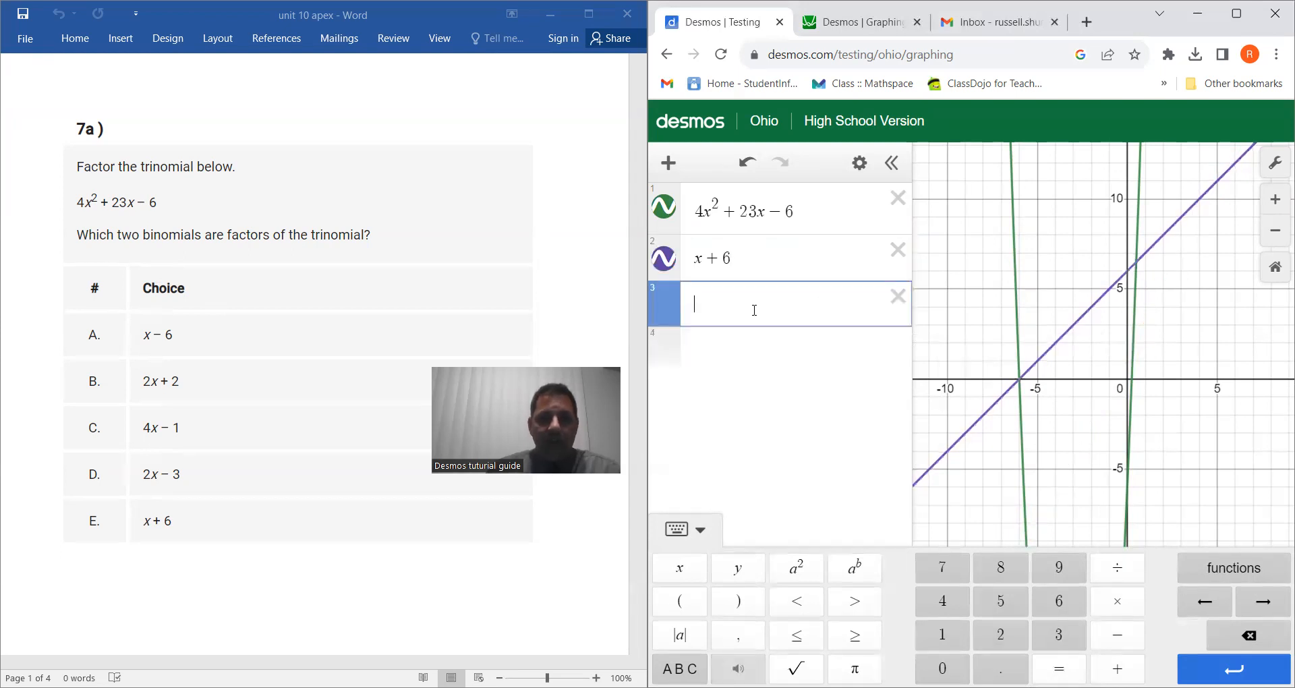
pyautogui.click(937, 599)
pyautogui.click(680, 568)
pyautogui.click(1125, 640)
pyautogui.click(943, 634)
# Show the x-intercepts of the x + 6 and 4x − 1 lines to compare with the trinomial's intercepts.
pyautogui.moveTo(1135, 388)
pyautogui.scroll(5, 1170, 431)
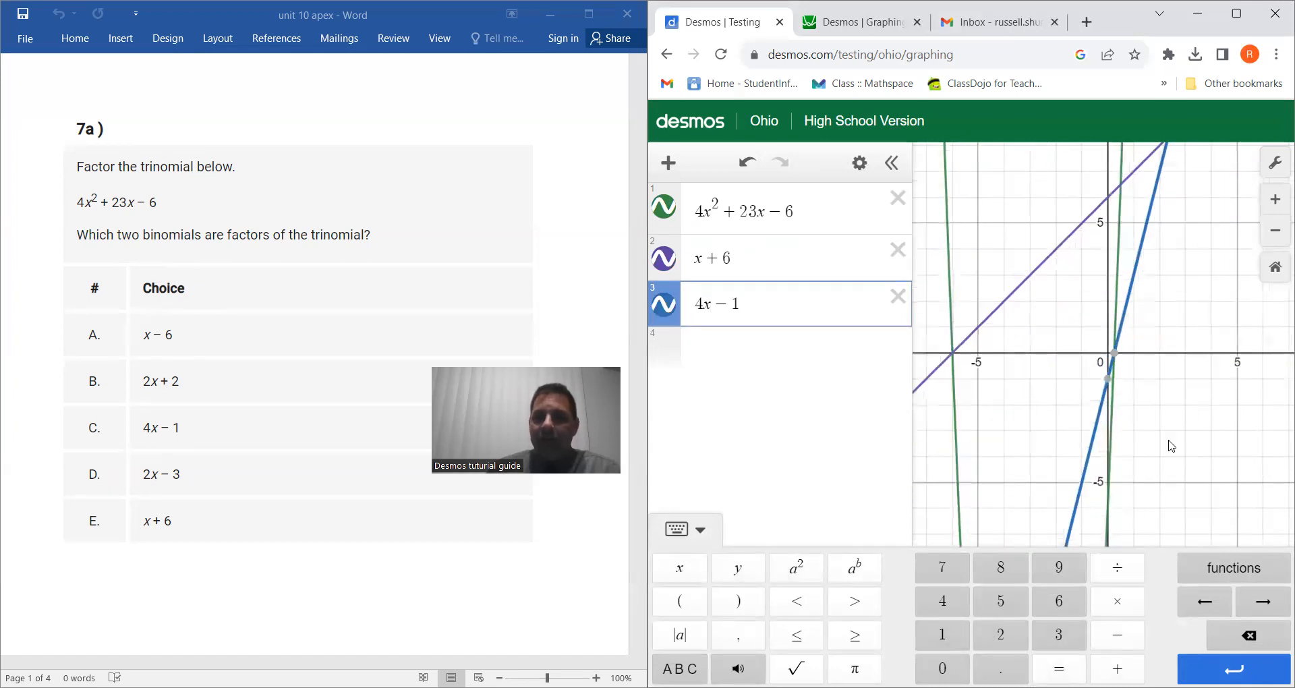
pyautogui.click(1182, 434)
pyautogui.moveTo(1180, 431); pyautogui.dragTo(1234, 463)
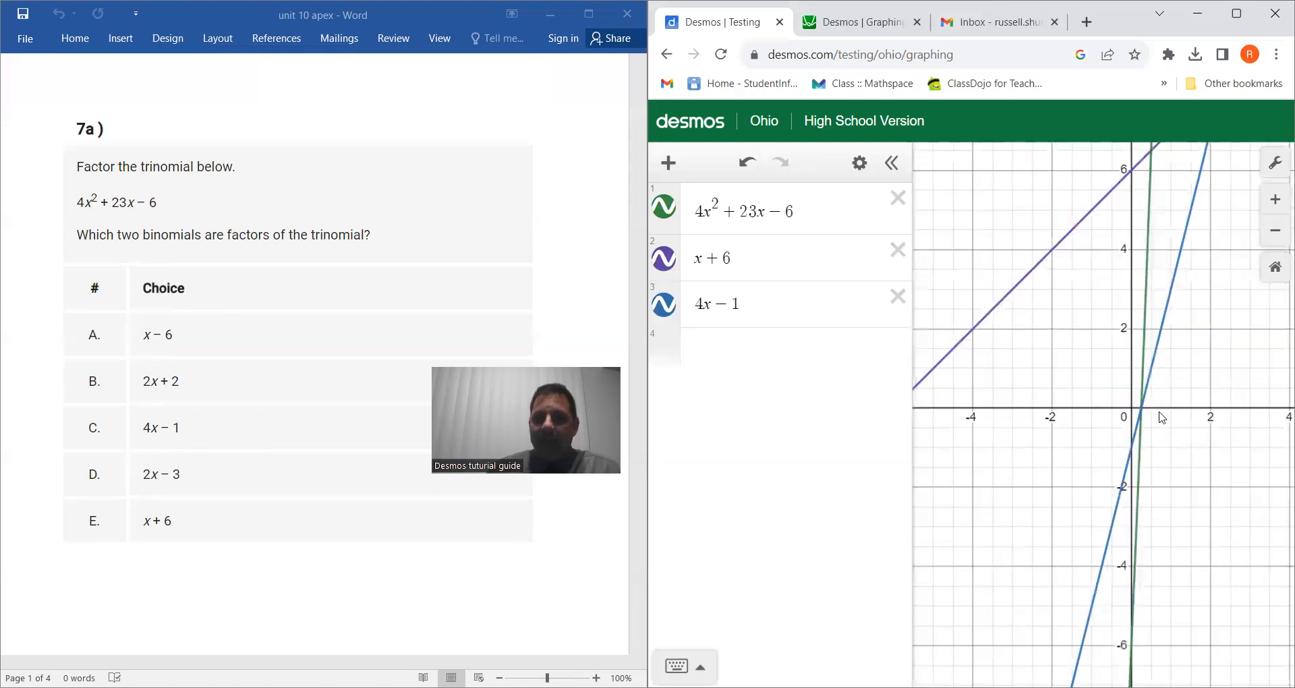
pyautogui.moveTo(960, 466); pyautogui.dragTo(1125, 466)
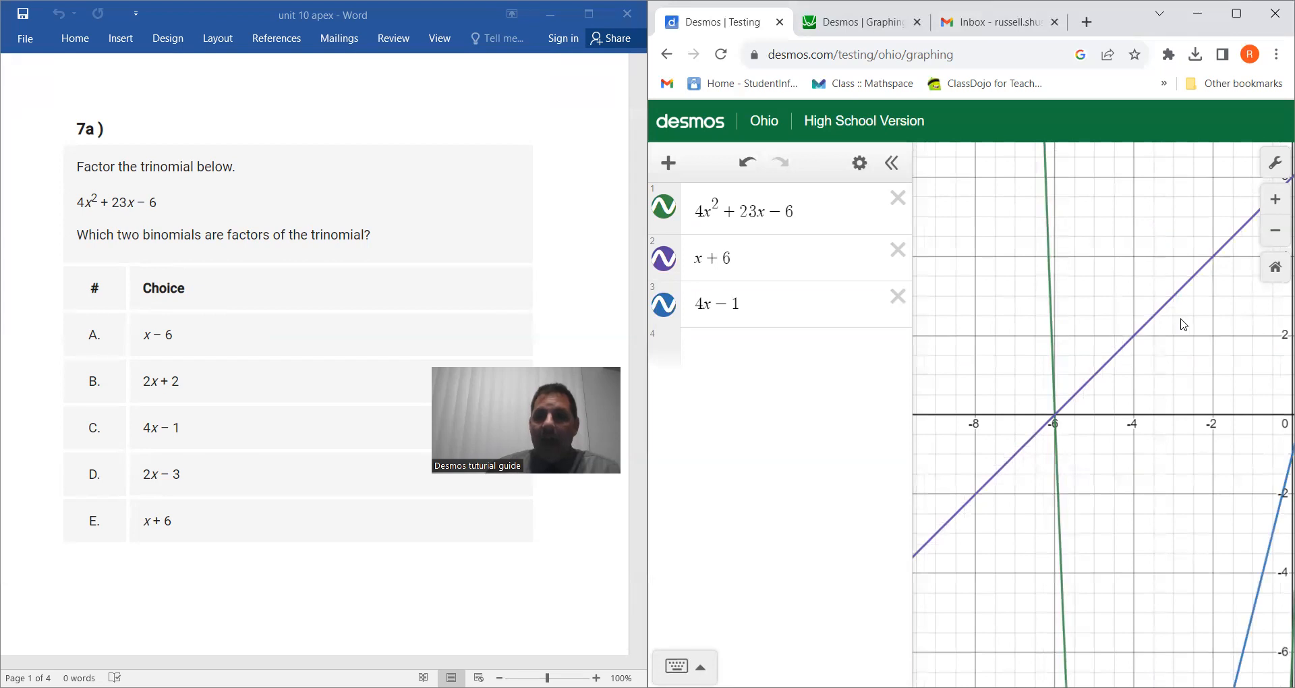
pyautogui.click(1055, 417)
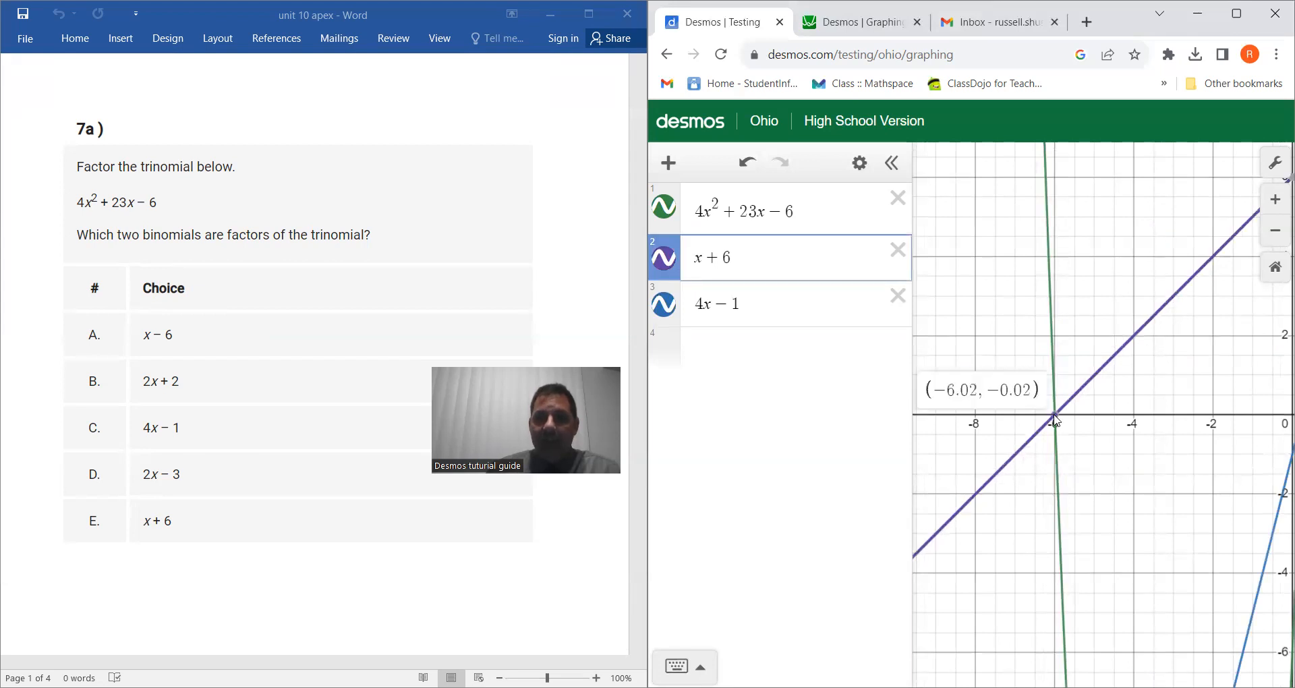
pyautogui.click(1054, 415)
pyautogui.moveTo(1213, 476); pyautogui.dragTo(984, 472)
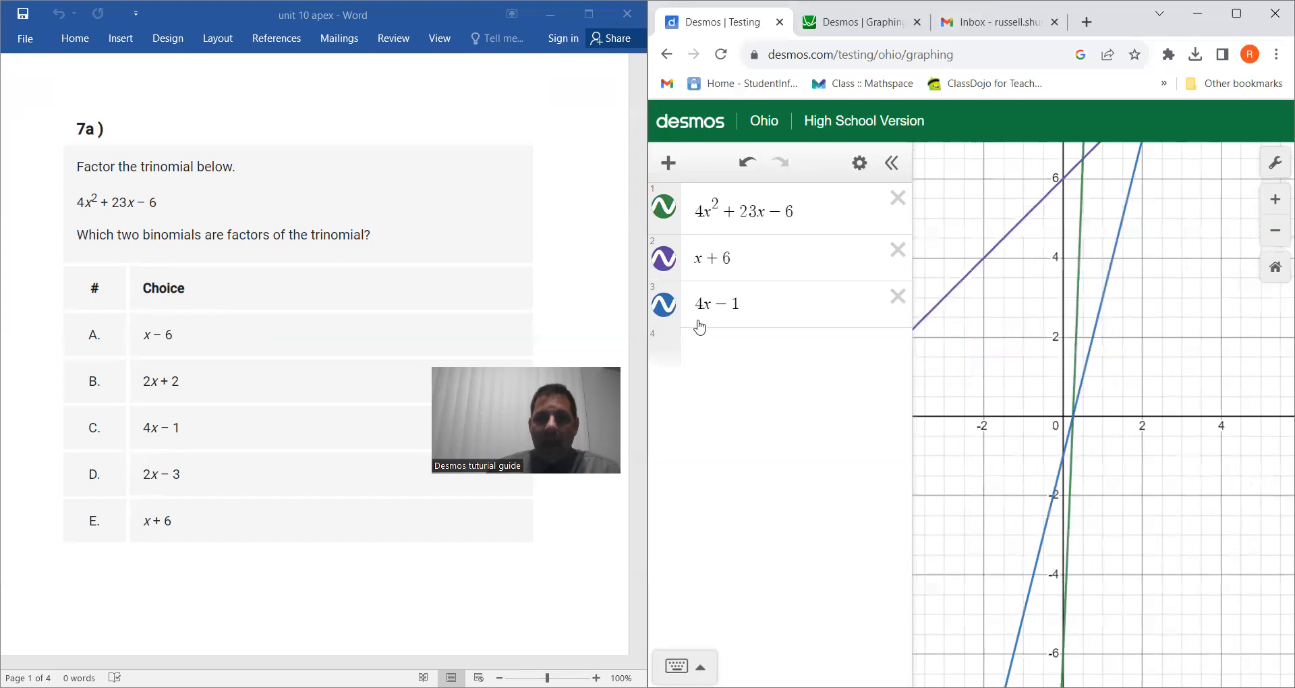
pyautogui.click(1073, 419)
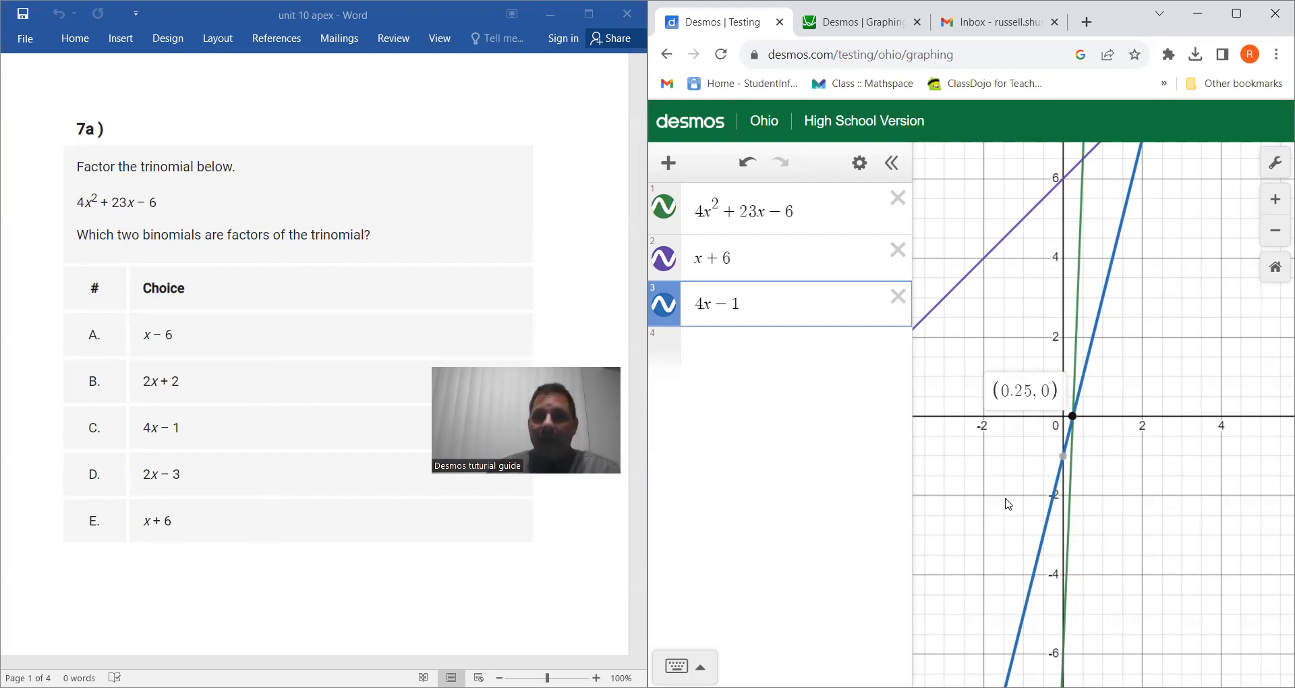
# Scroll the document to problem 7b.
pyautogui.scroll(-2, 983, 484)
pyautogui.moveTo(980, 484); pyautogui.dragTo(1075, 478)
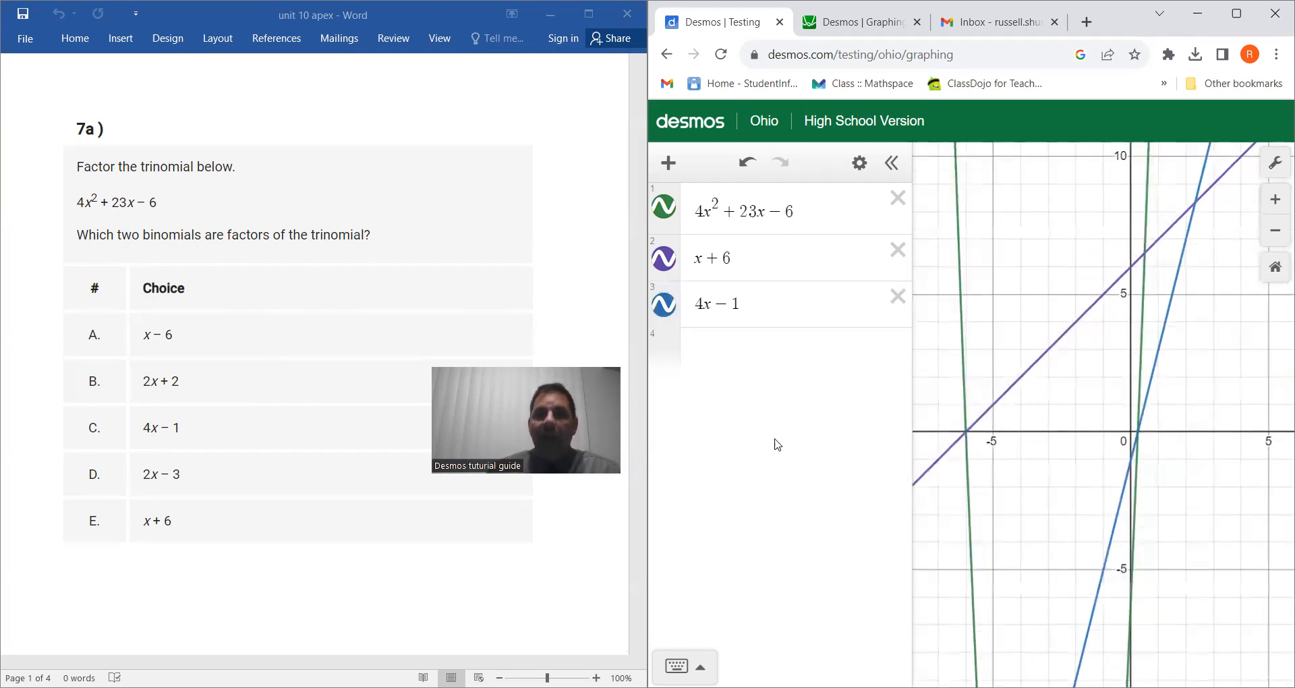
pyautogui.scroll(-10, 189, 331)
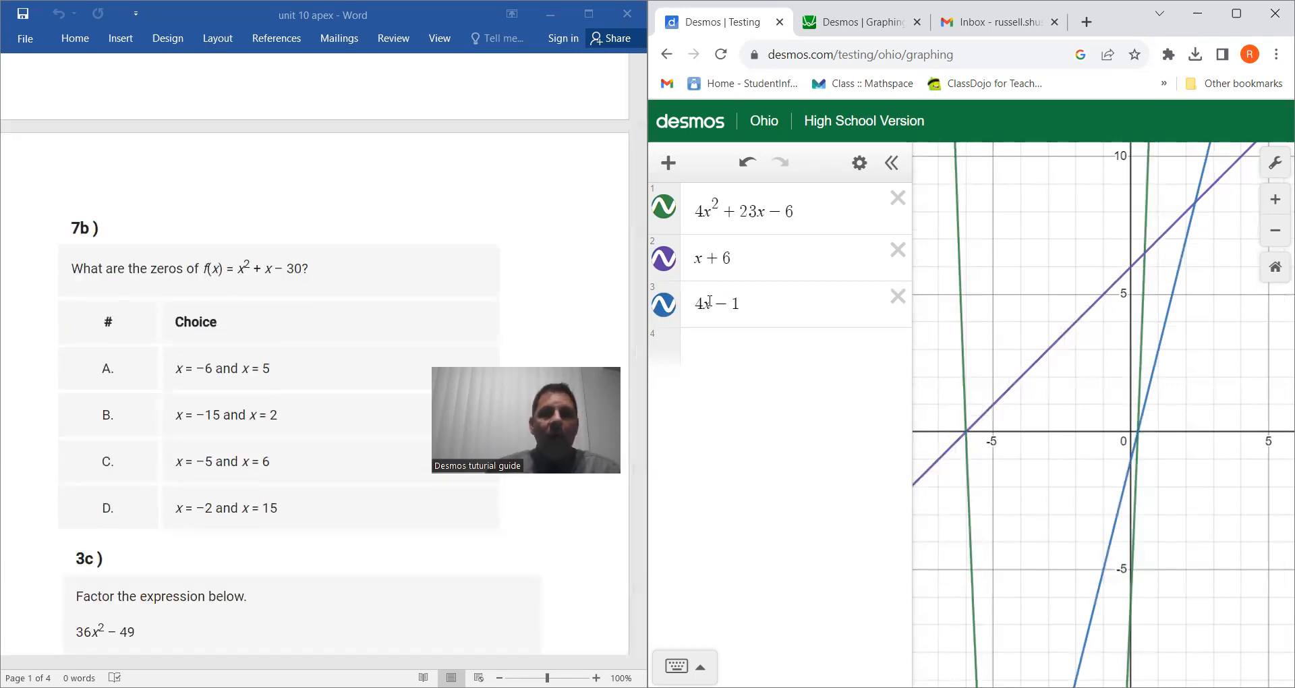
# Clear all expressions and enter problem 7b's polynomial x² + x − 30.
pyautogui.click(899, 302)
pyautogui.click(897, 251)
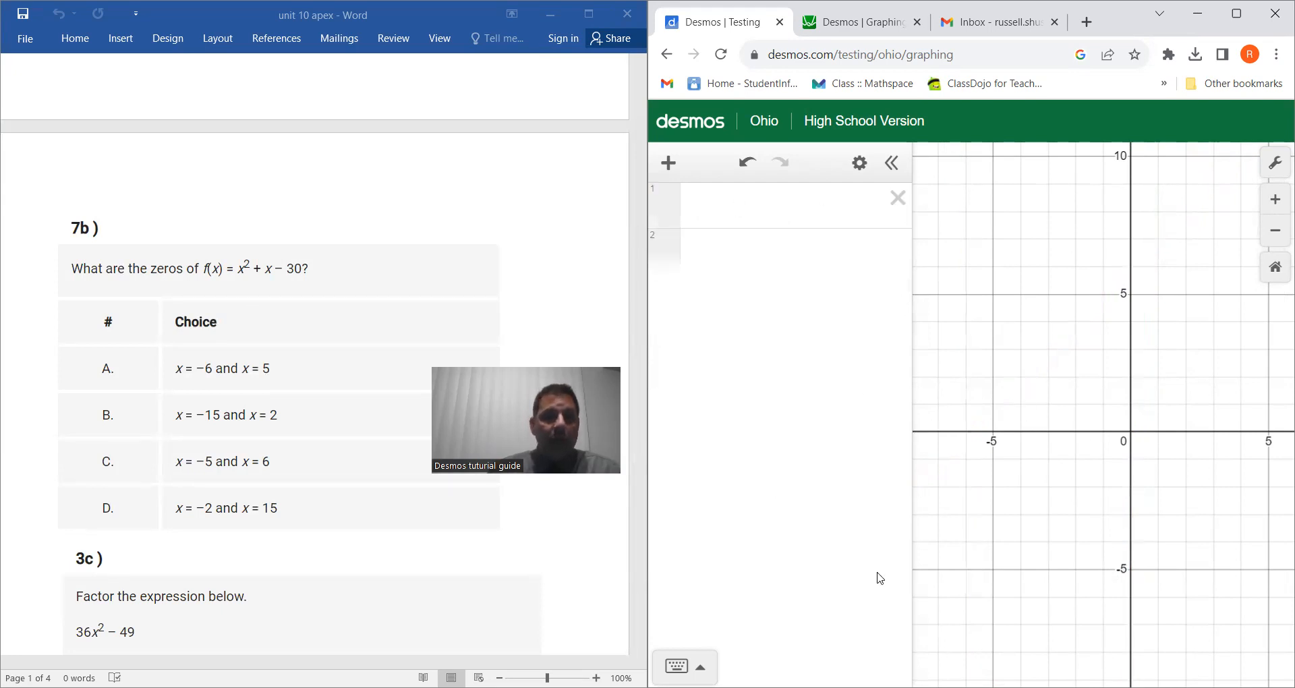
pyautogui.click(677, 666)
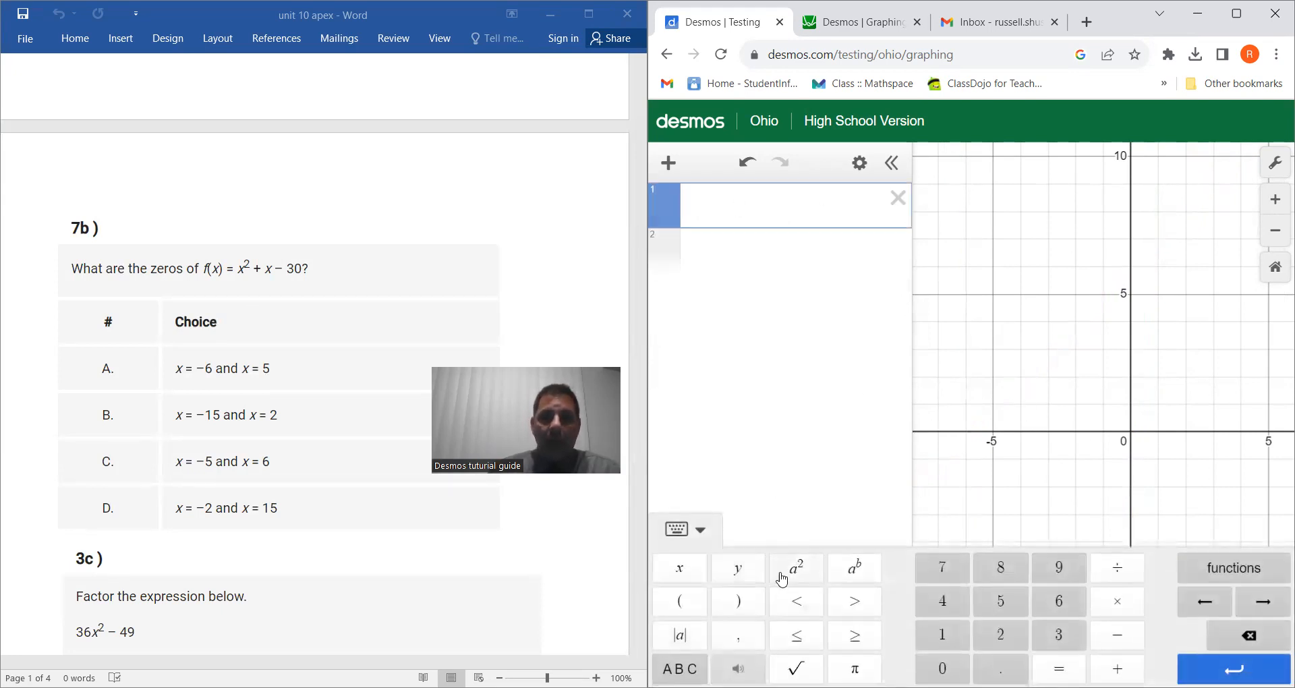
pyautogui.click(680, 568)
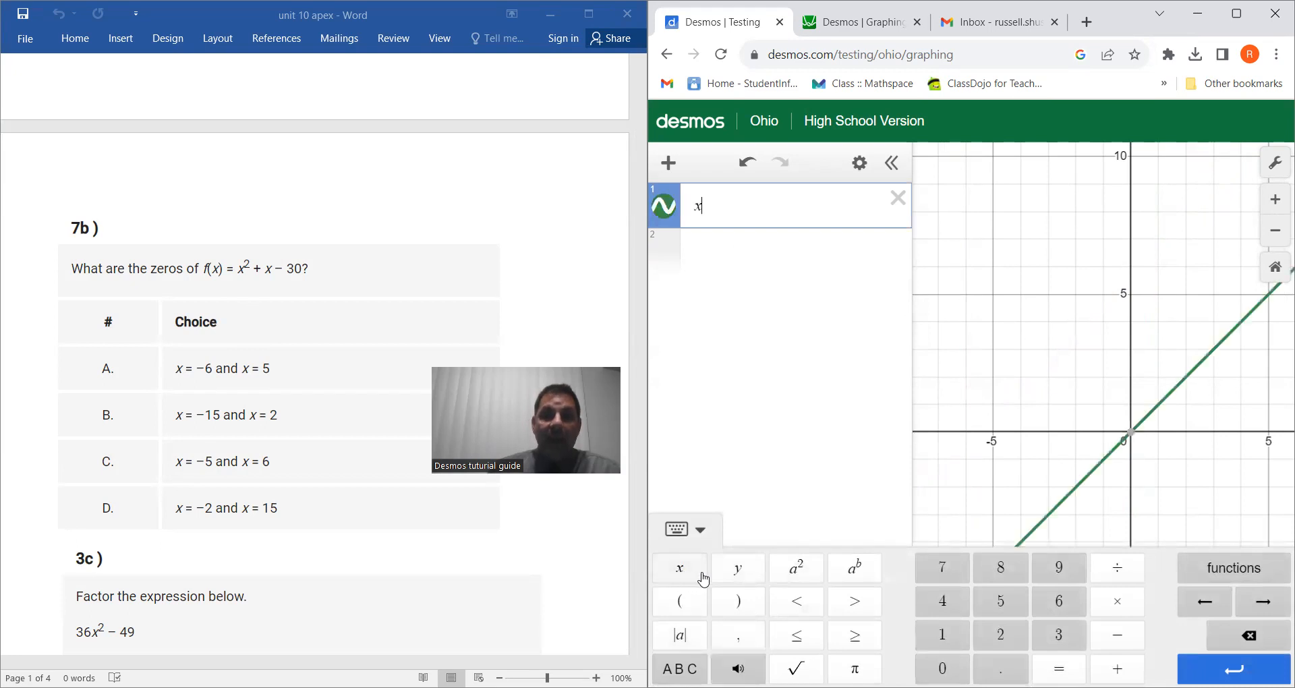
pyautogui.click(796, 574)
pyautogui.click(1125, 665)
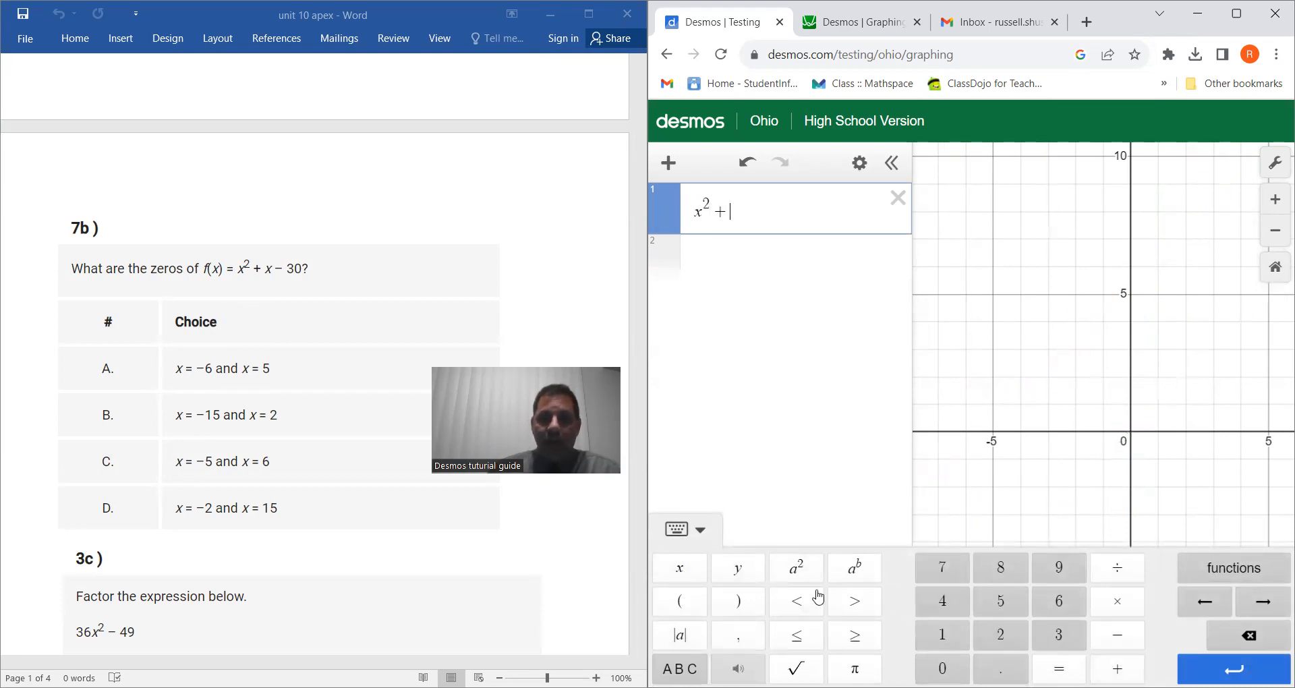
pyautogui.click(691, 573)
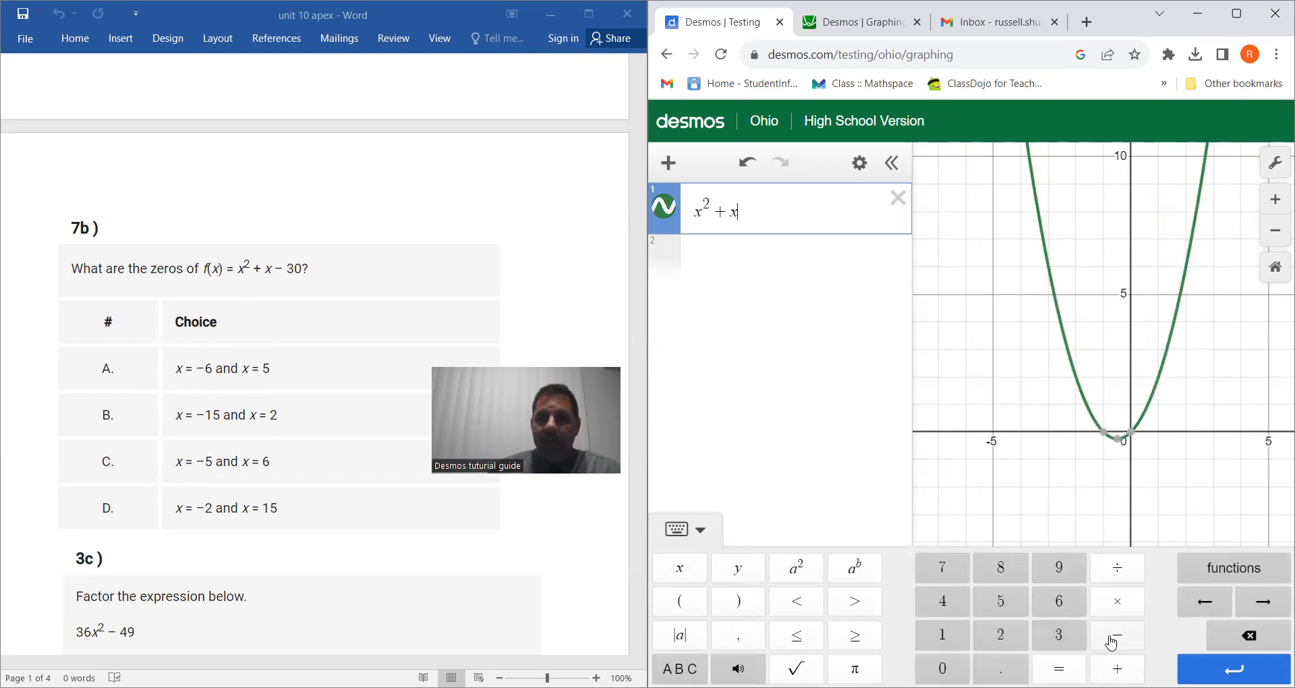
pyautogui.click(1115, 637)
pyautogui.click(1063, 637)
pyautogui.click(943, 667)
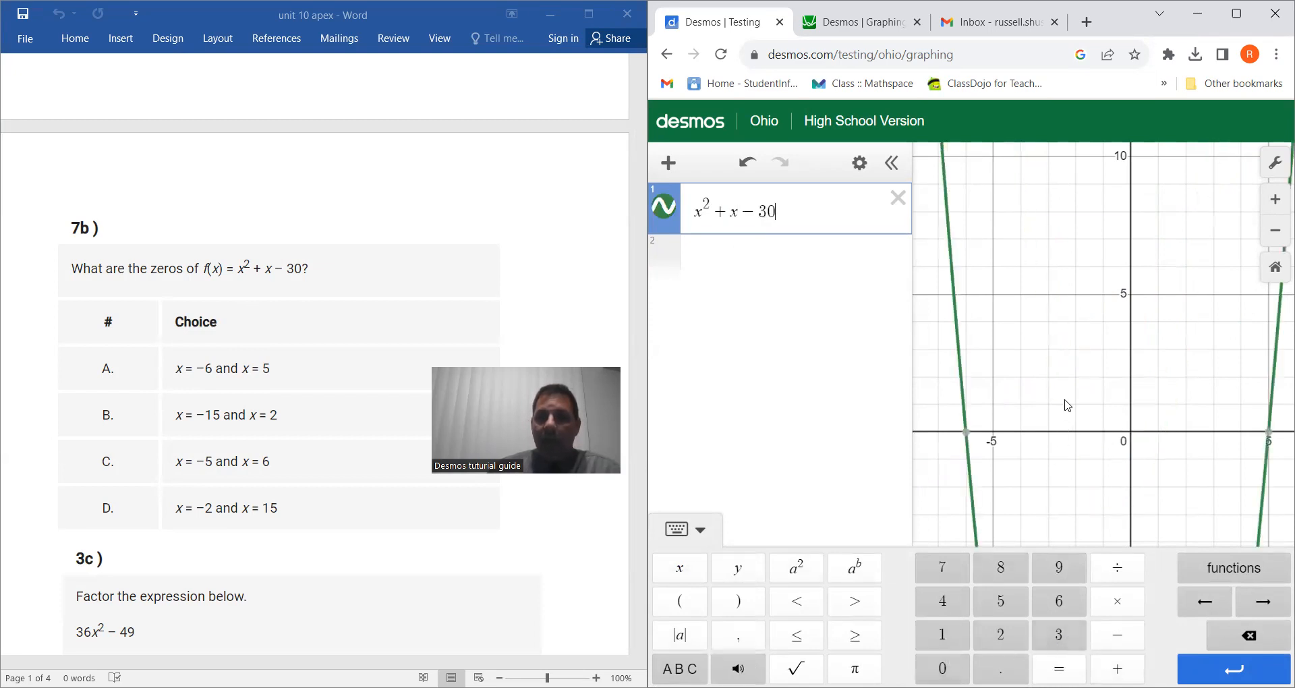
# Show the two x-intercepts of the x² + x − 30 parabola to compare with the answer choices.
pyautogui.scroll(-3, 1058, 384)
pyautogui.click(1004, 412)
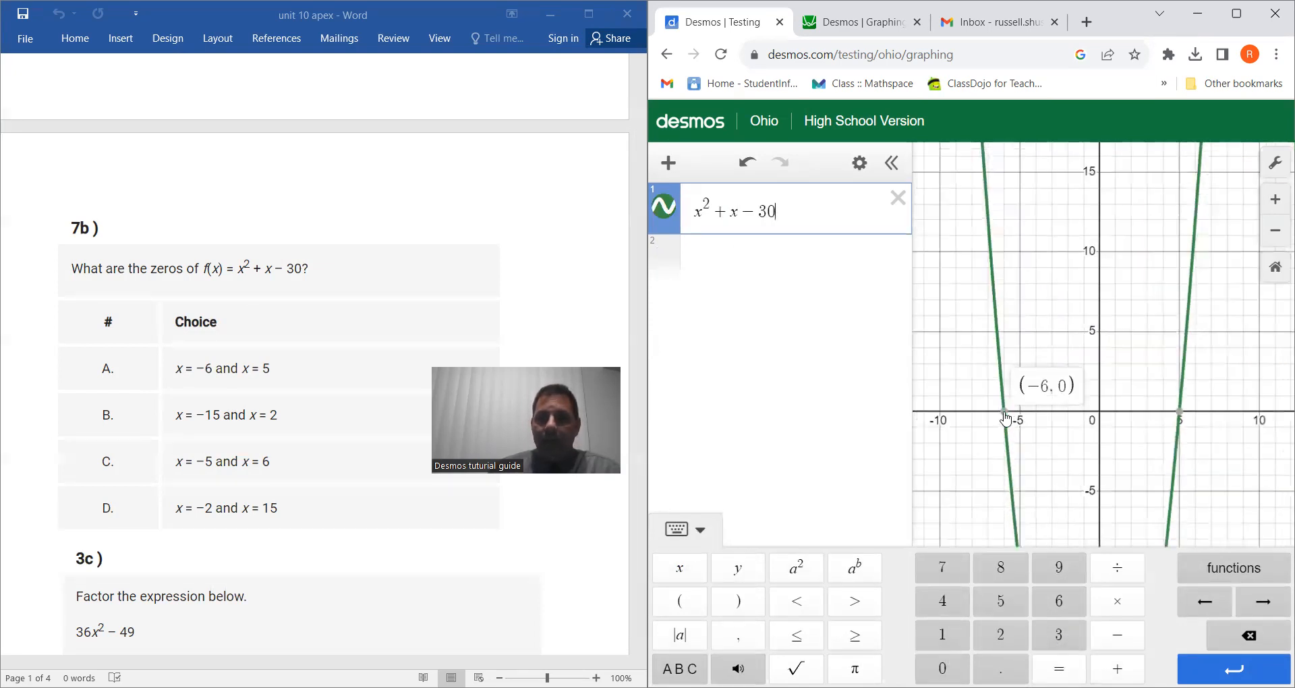
pyautogui.click(1180, 412)
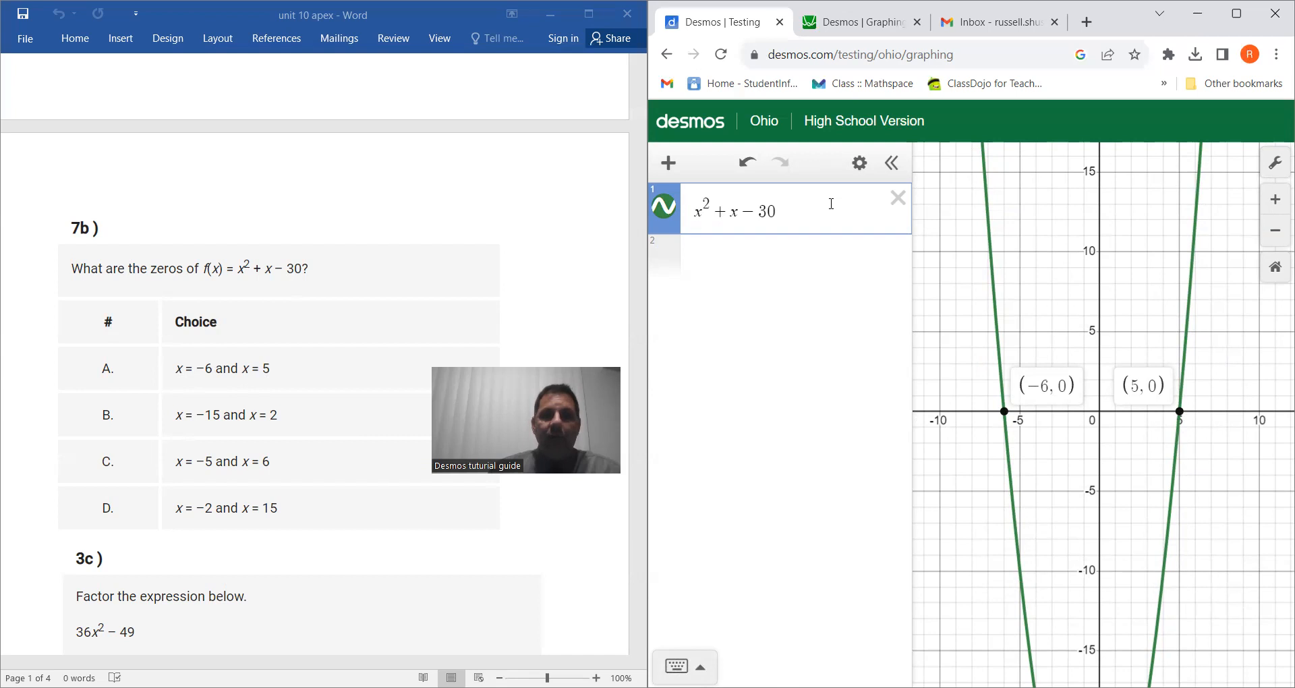
# Clear the expression and enter problem 3c's polynomial 36x² − 49.
pyautogui.scroll(-5, 248, 486)
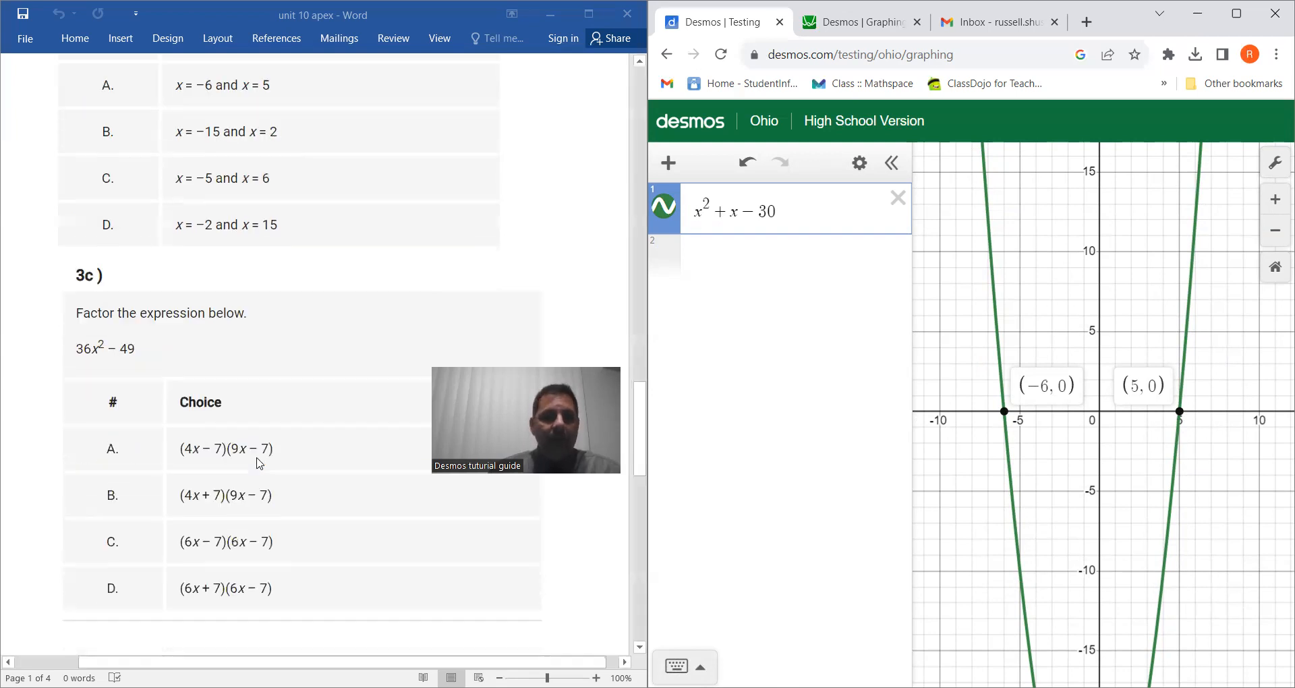
pyautogui.click(898, 198)
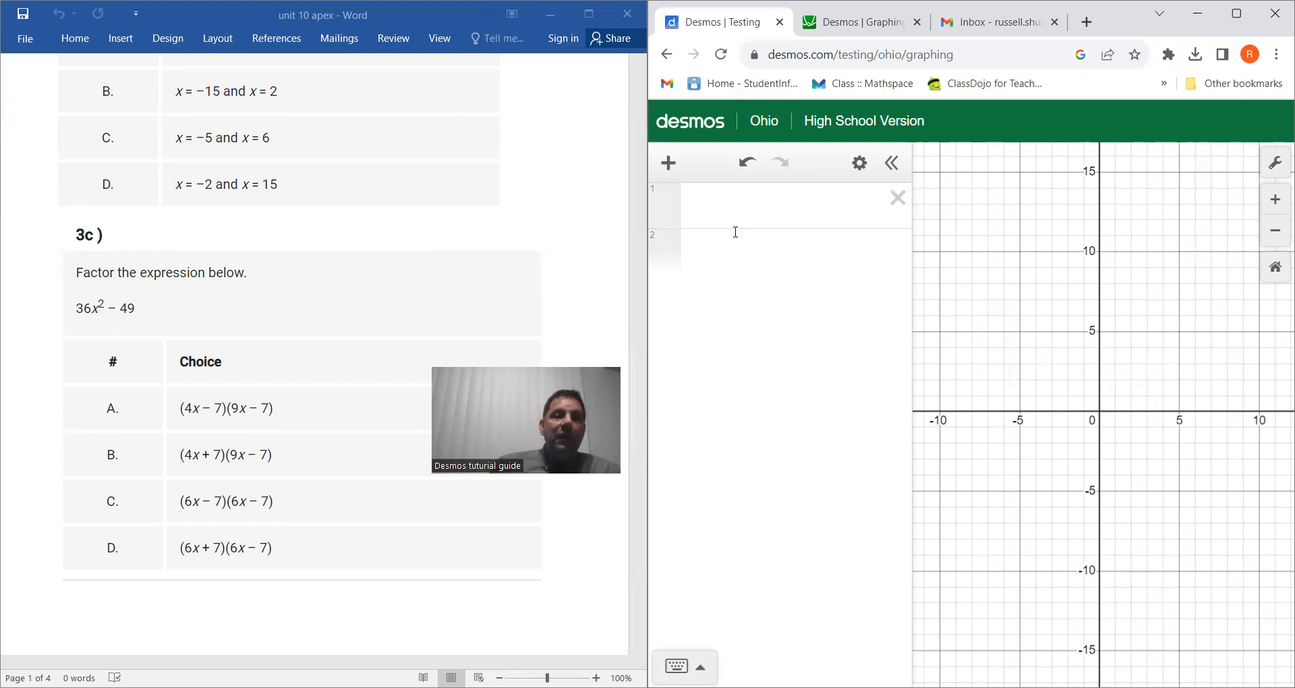
pyautogui.click(683, 666)
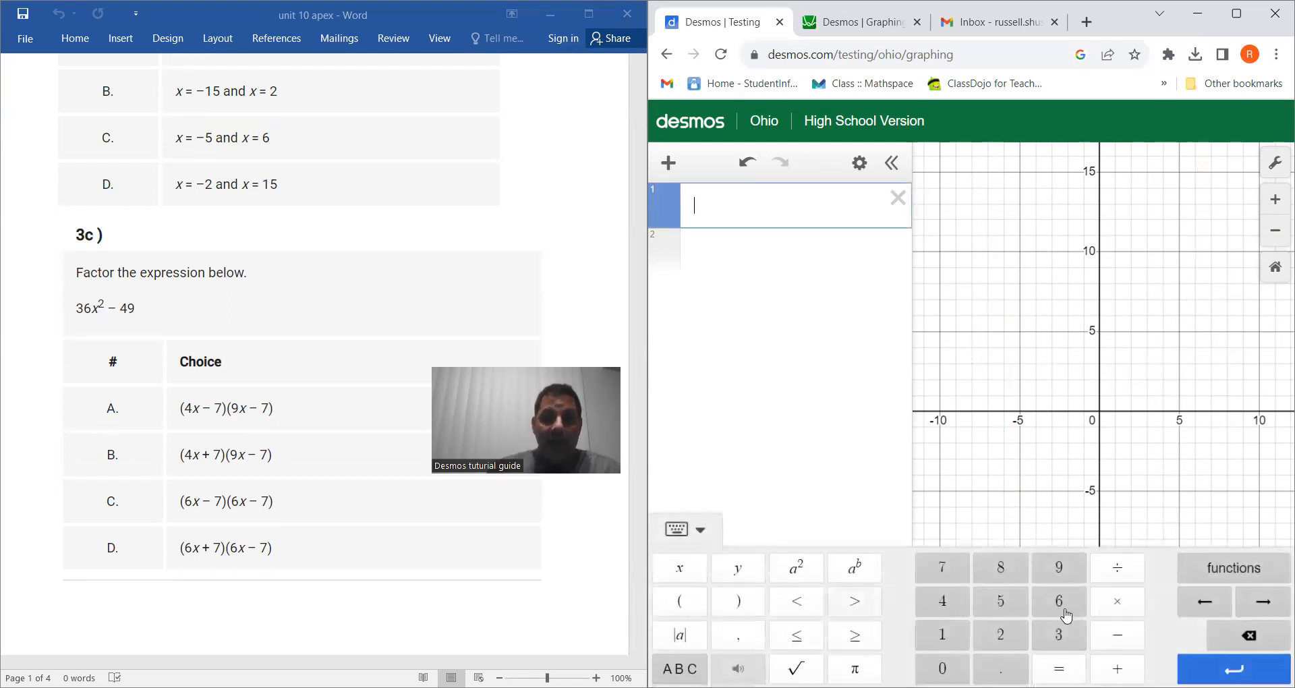
pyautogui.click(1064, 635)
pyautogui.click(1059, 601)
pyautogui.click(679, 567)
pyautogui.click(796, 569)
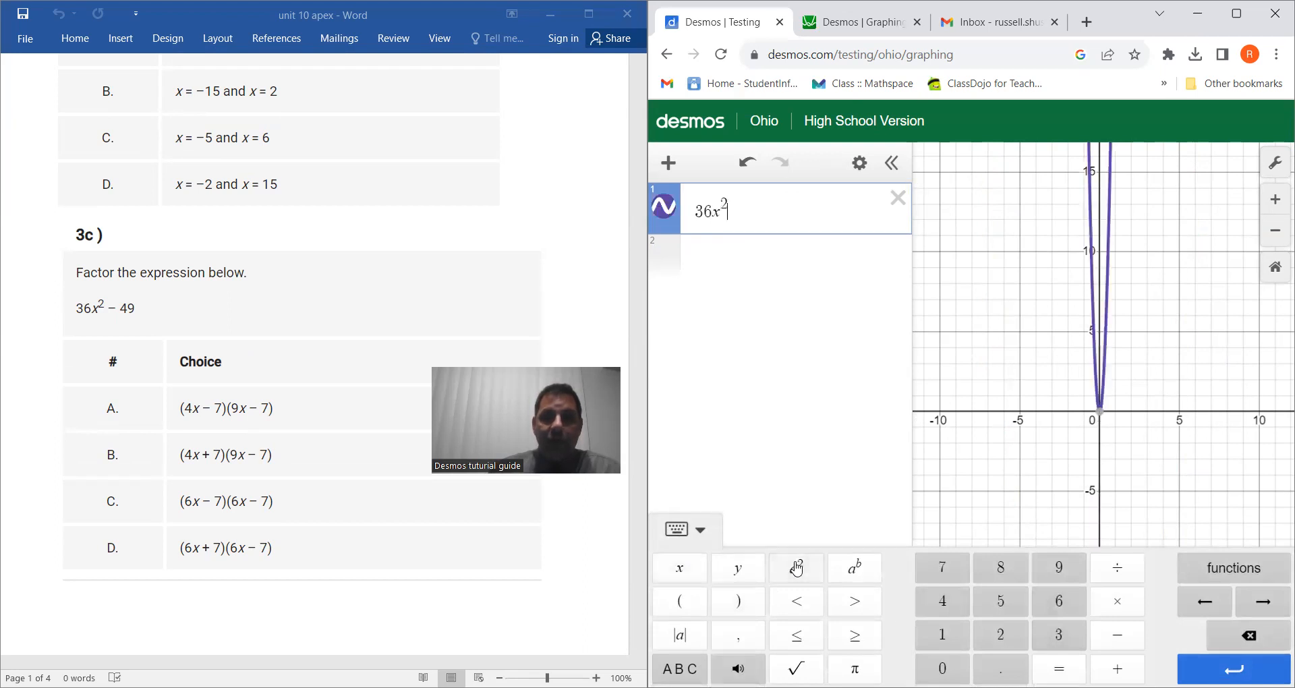
pyautogui.click(1117, 636)
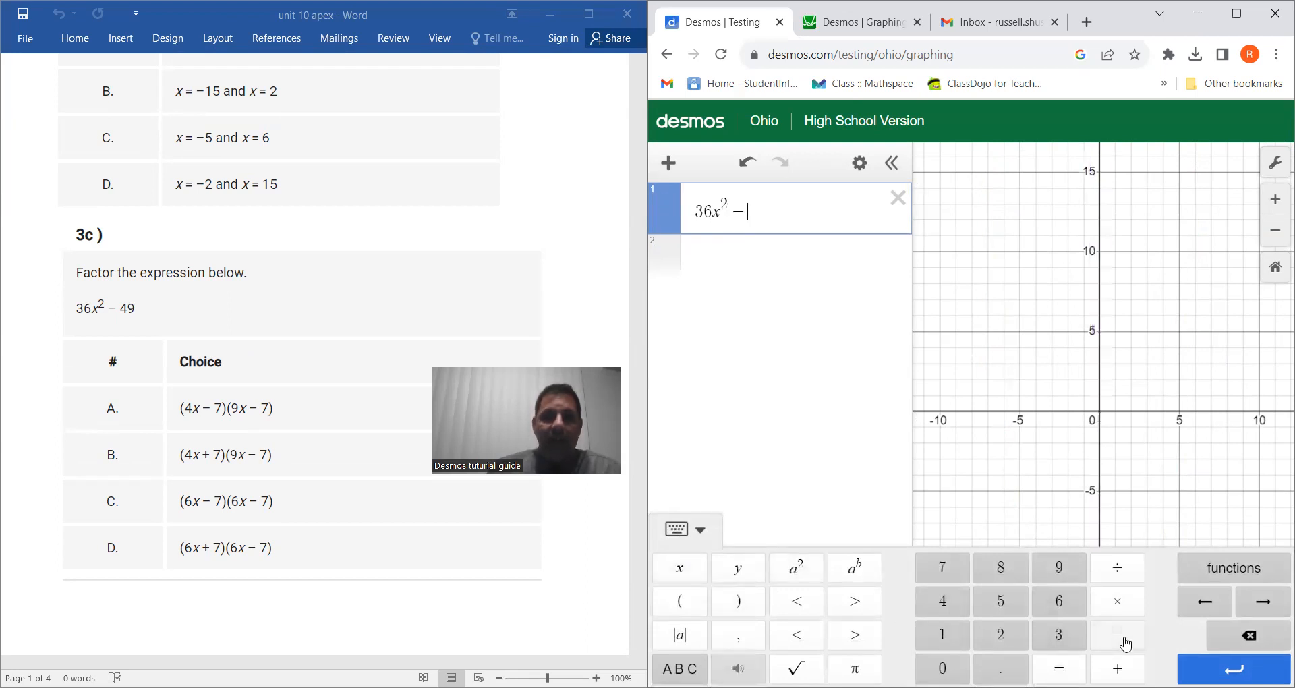
pyautogui.click(943, 603)
pyautogui.click(1069, 568)
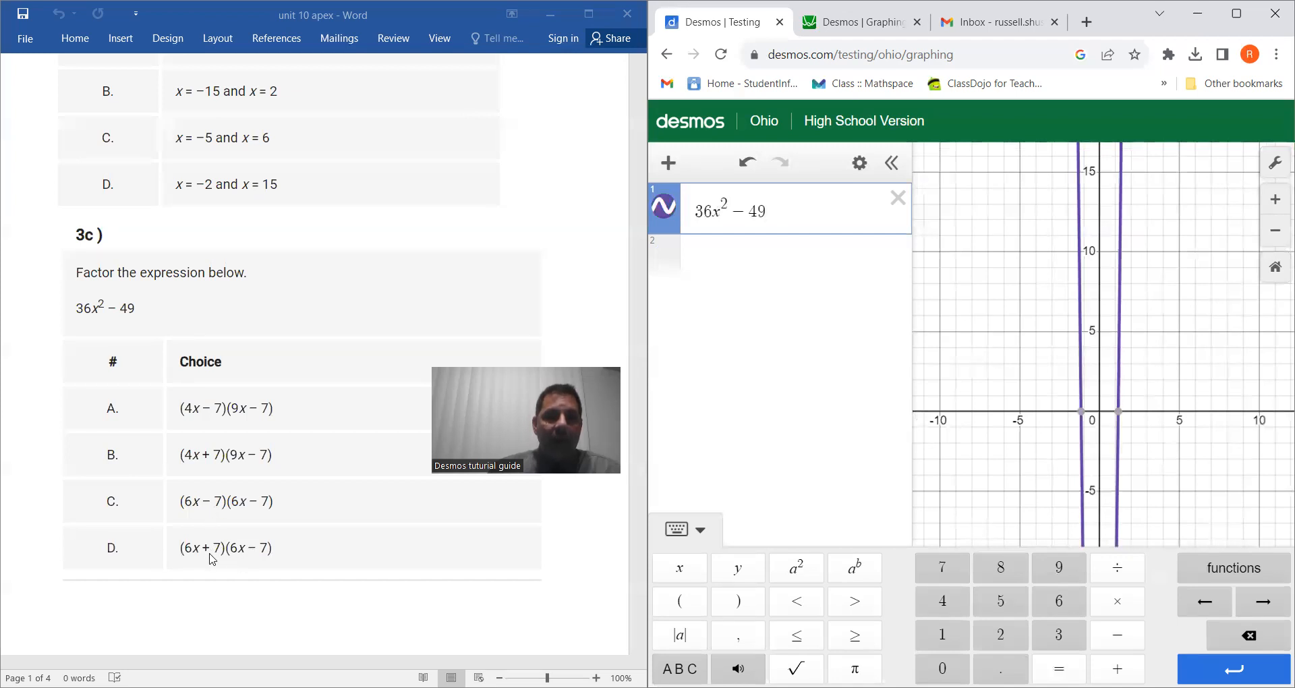
# Enter answer choice (6x + 7)(6x − 7) as the second expression.
pyautogui.click(757, 260)
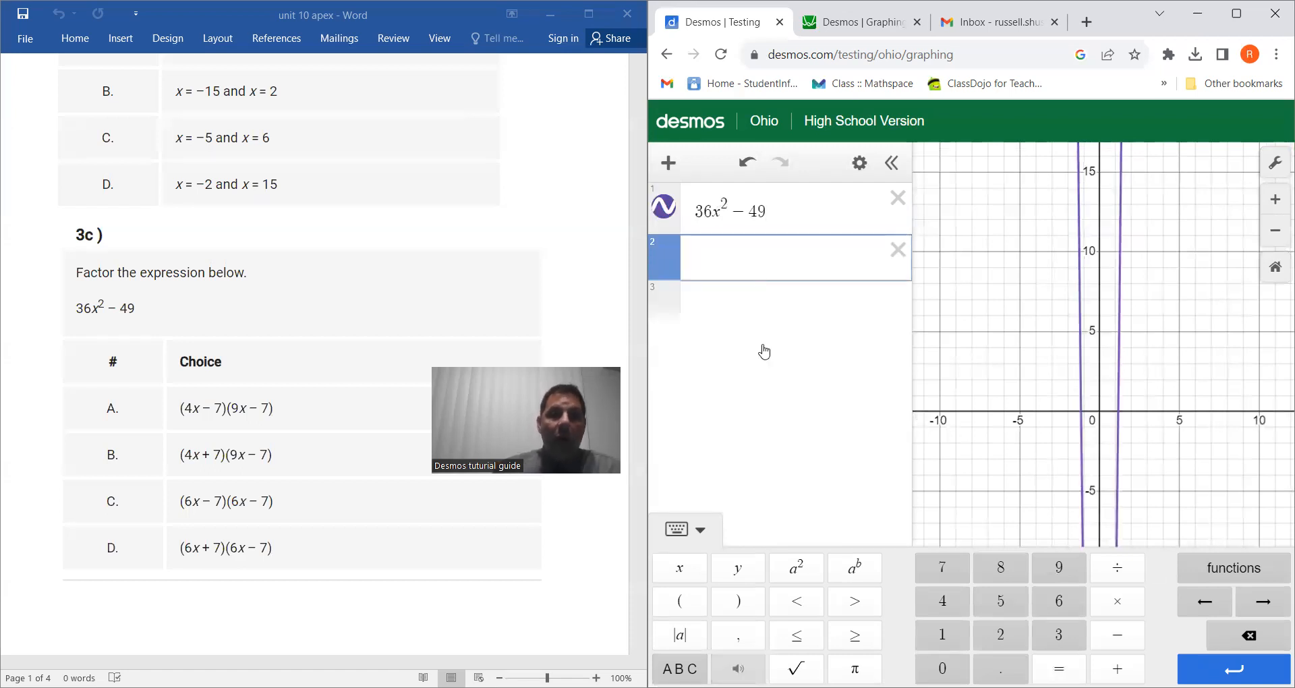
pyautogui.click(681, 600)
pyautogui.click(1061, 601)
pyautogui.click(681, 570)
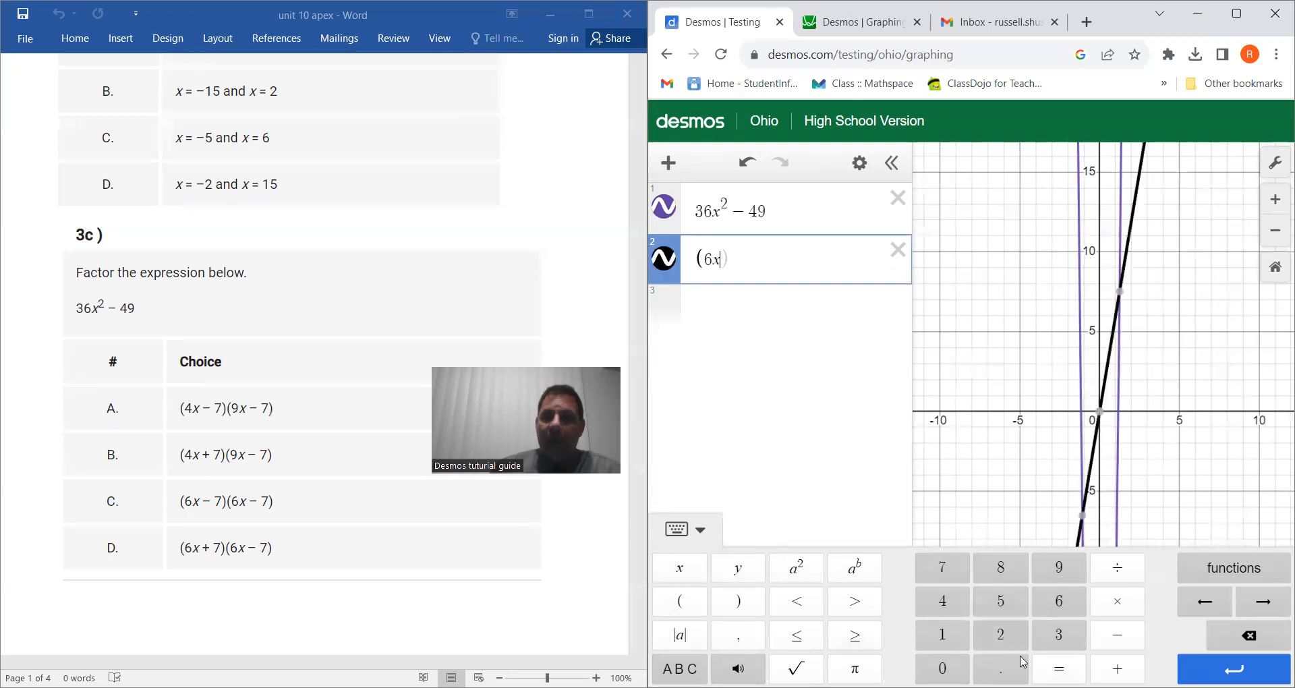
pyautogui.click(1117, 668)
pyautogui.click(952, 569)
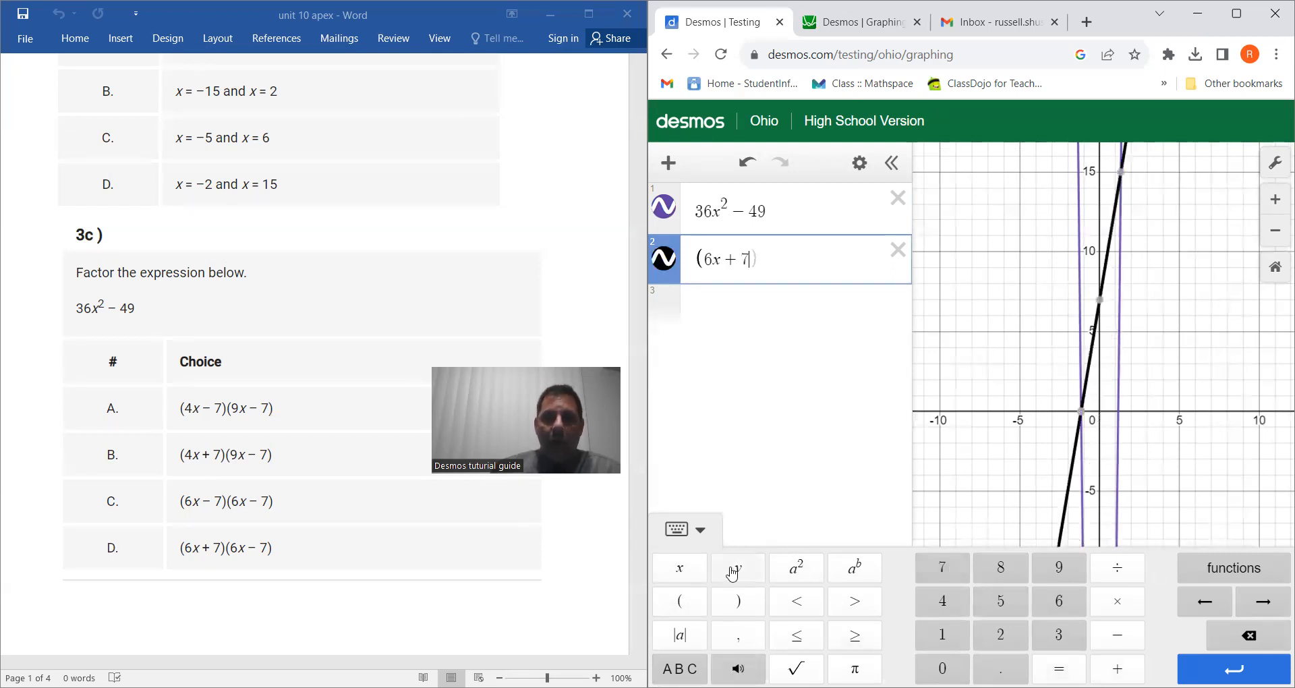
pyautogui.click(679, 604)
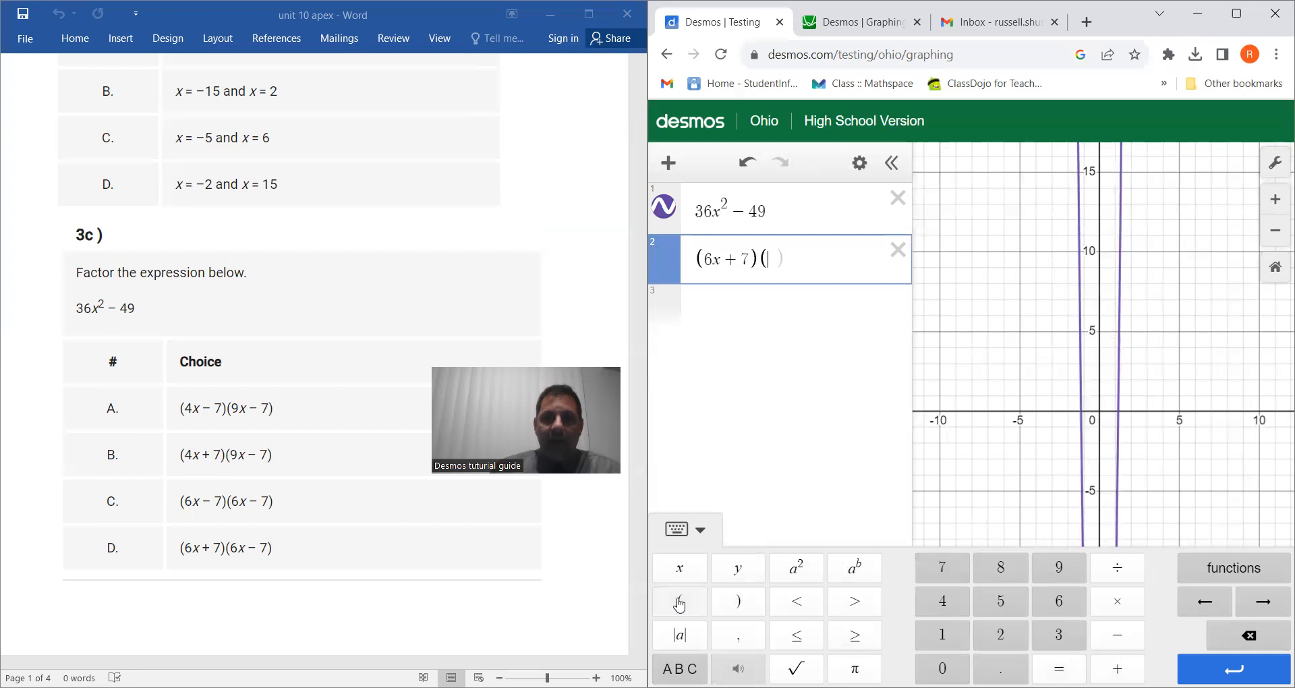
pyautogui.click(1059, 602)
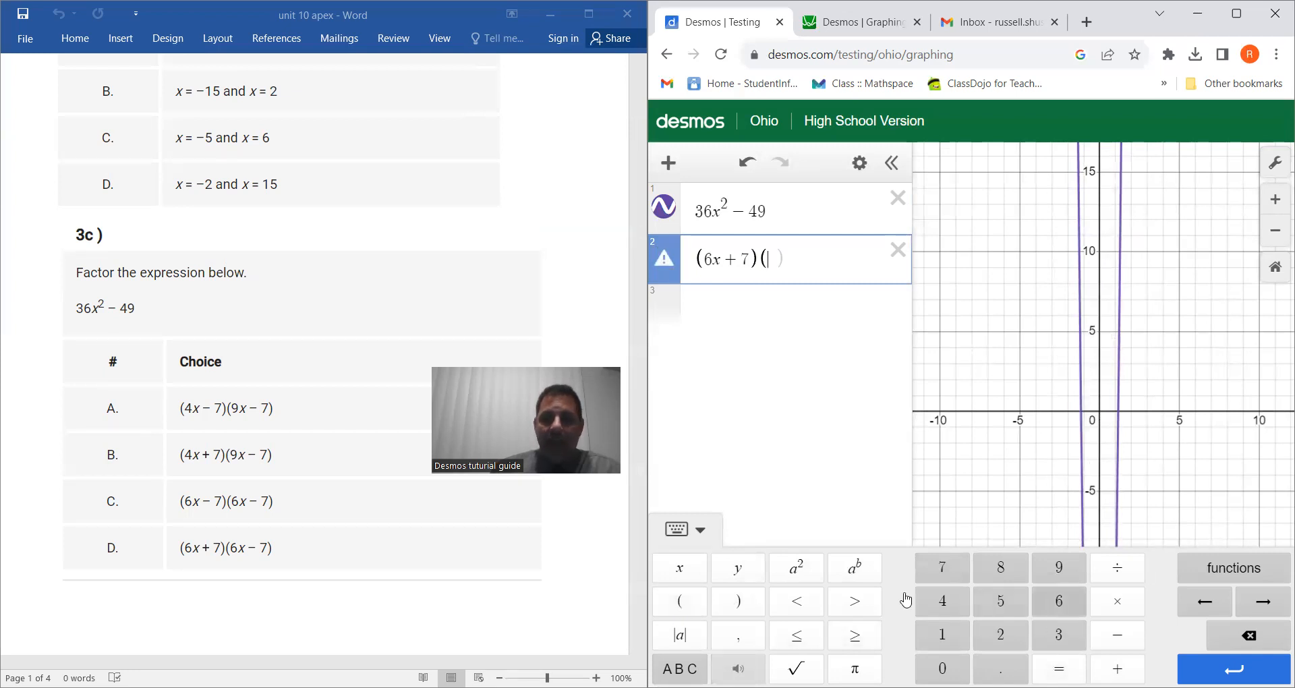
pyautogui.click(685, 569)
pyautogui.click(1118, 634)
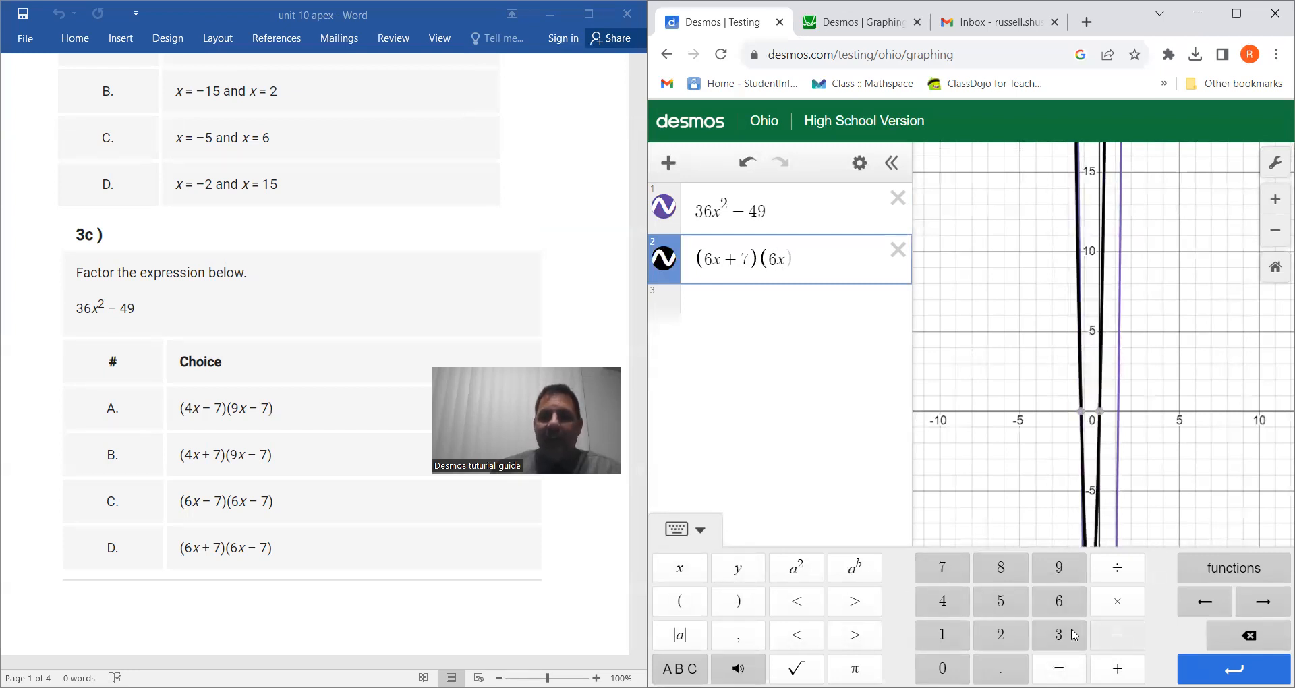
pyautogui.click(942, 567)
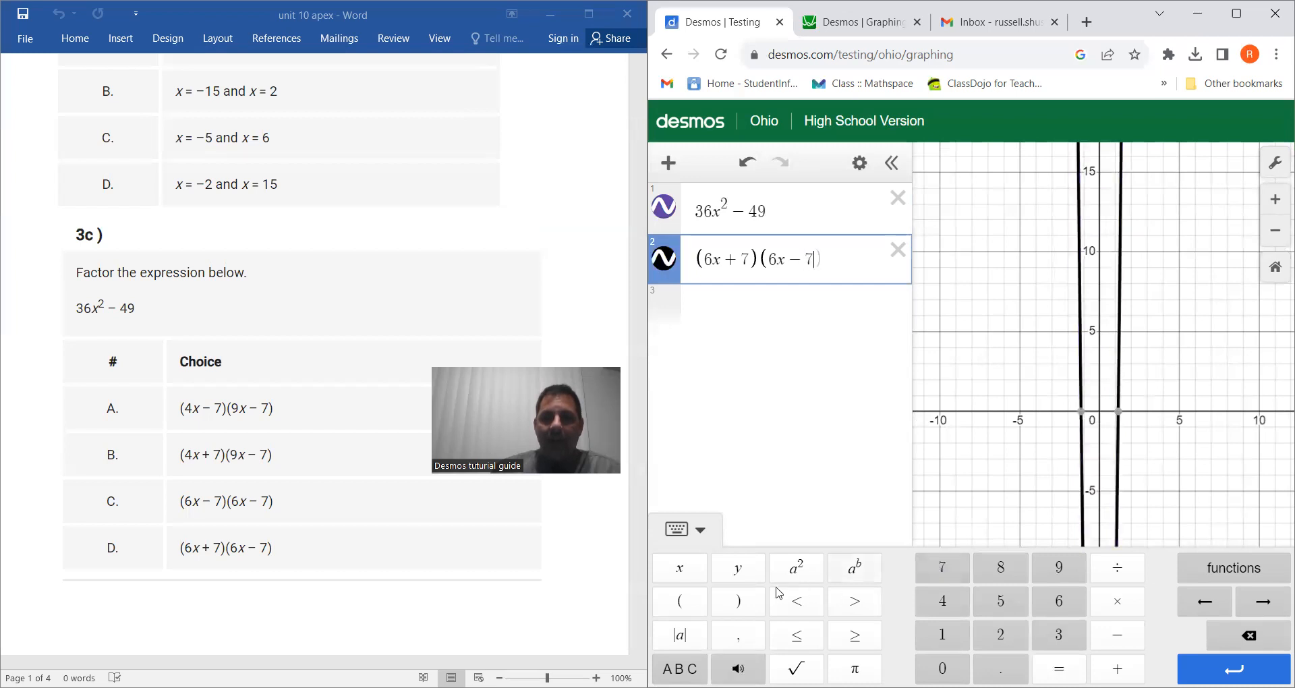
pyautogui.click(739, 602)
# Select each expression in turn to compare the graphs of 36x² − 49 and (6x + 7)(6x − 7).
pyautogui.click(808, 211)
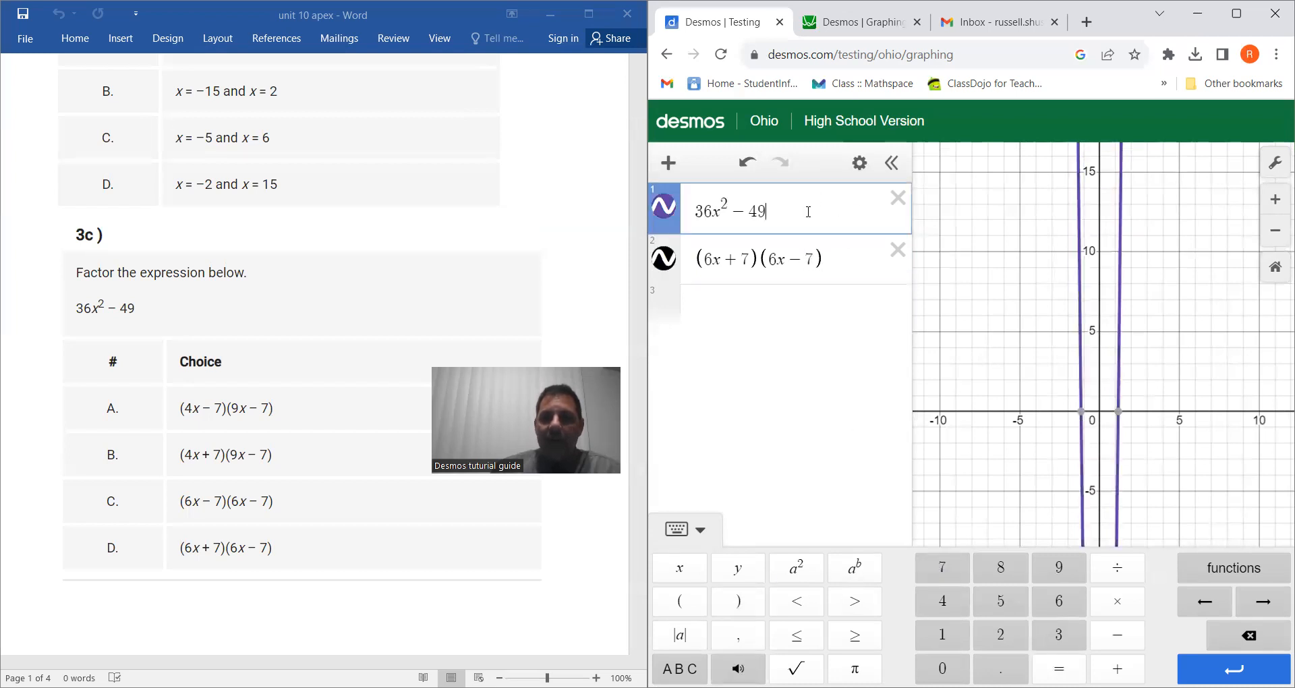
pyautogui.click(835, 256)
pyautogui.click(839, 207)
pyautogui.click(853, 252)
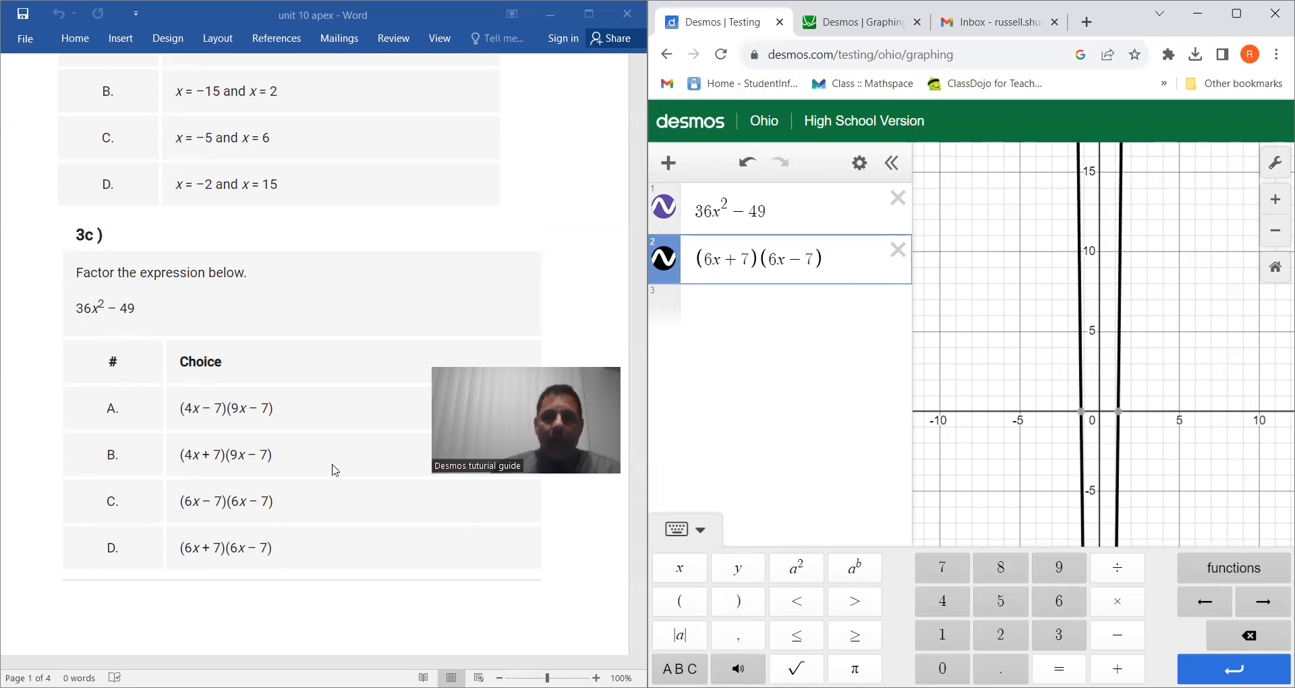
pyautogui.scroll(4, 338, 477)
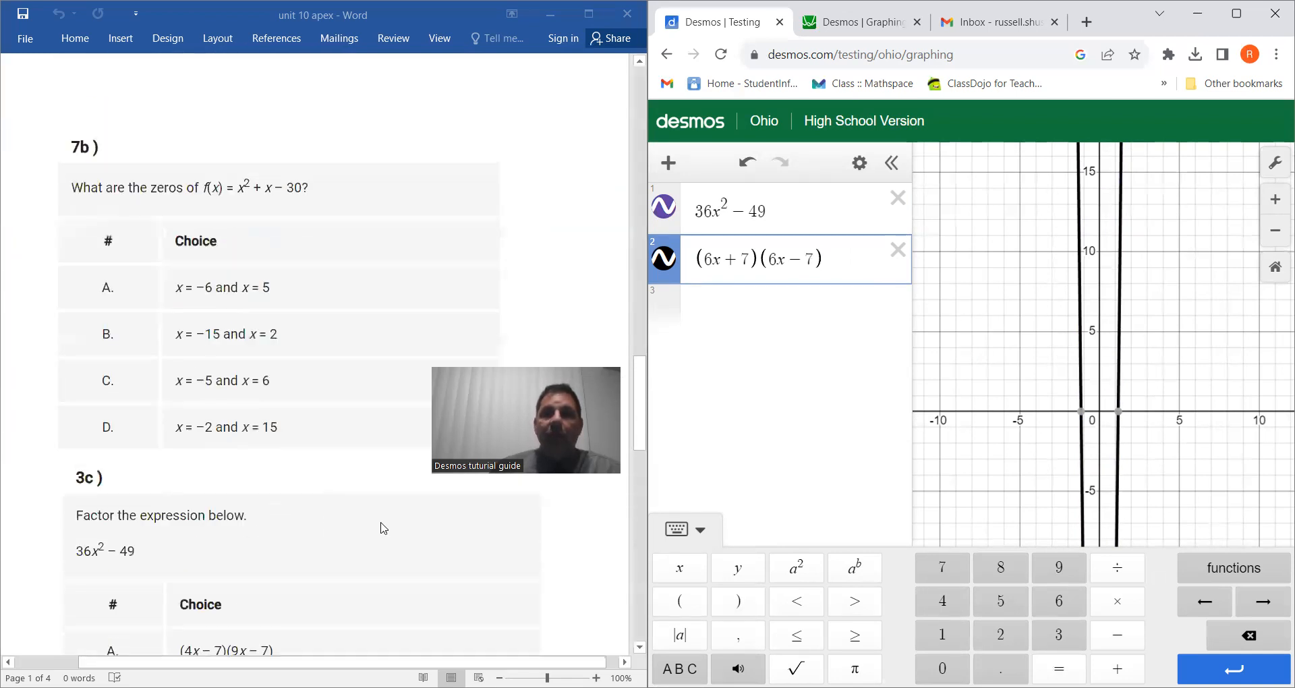